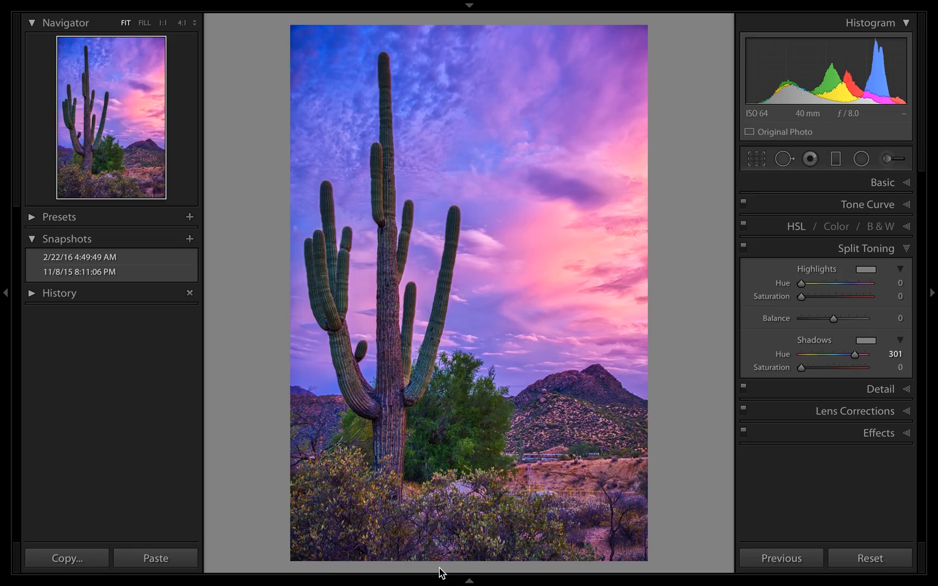
pyautogui.press('f')
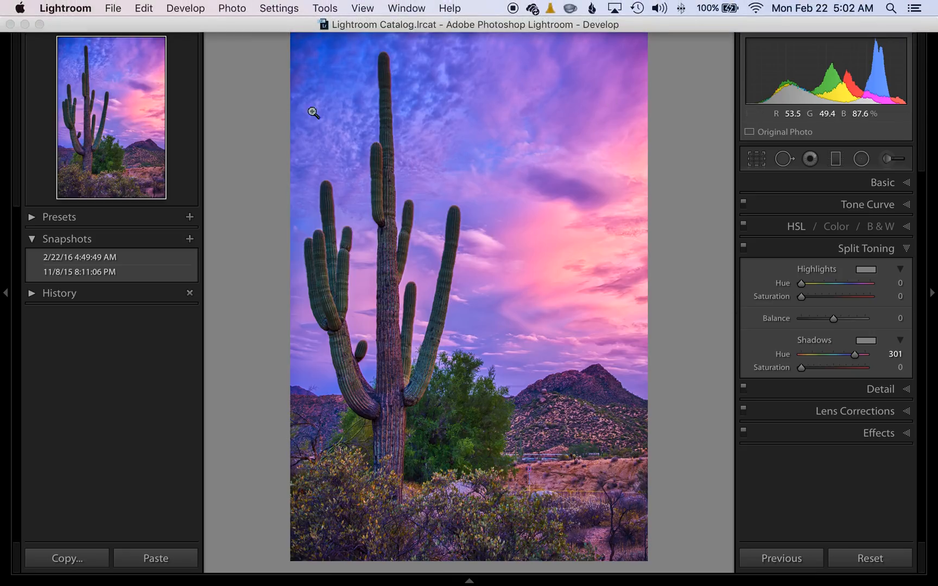
pyautogui.press('f')
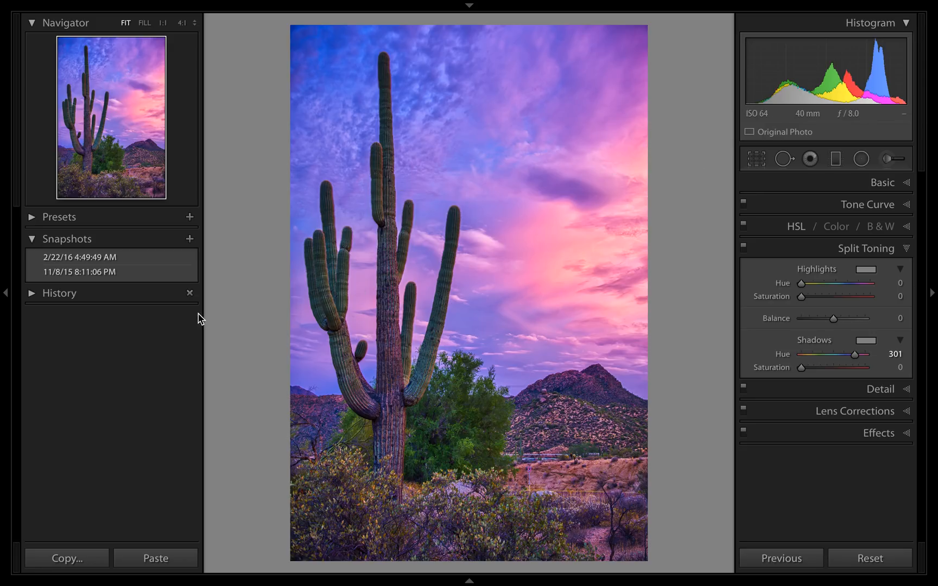
# Hide the Navigator and Snapshots side panels and set the white balance Tint to −25 in the Basic adjustments.
pyautogui.click(5, 293)
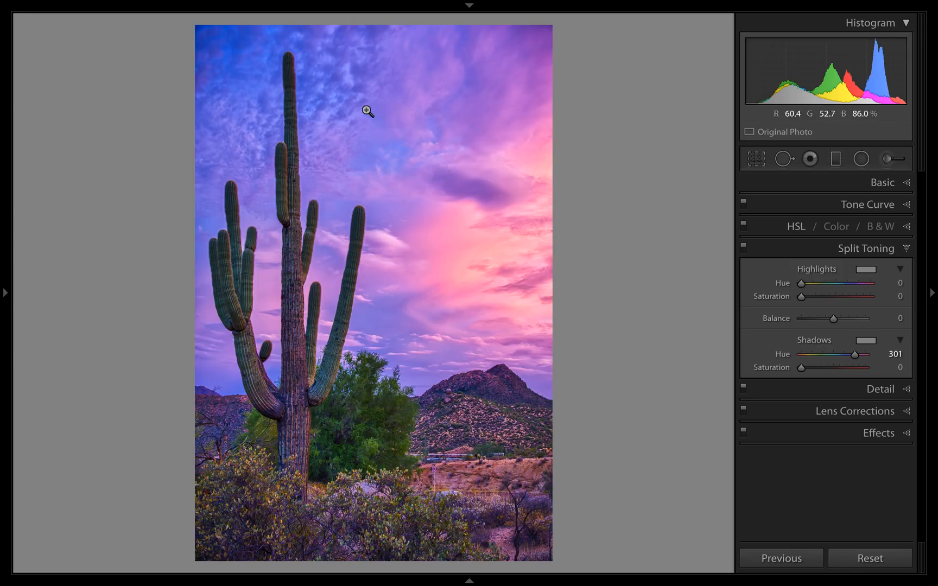
pyautogui.click(904, 185)
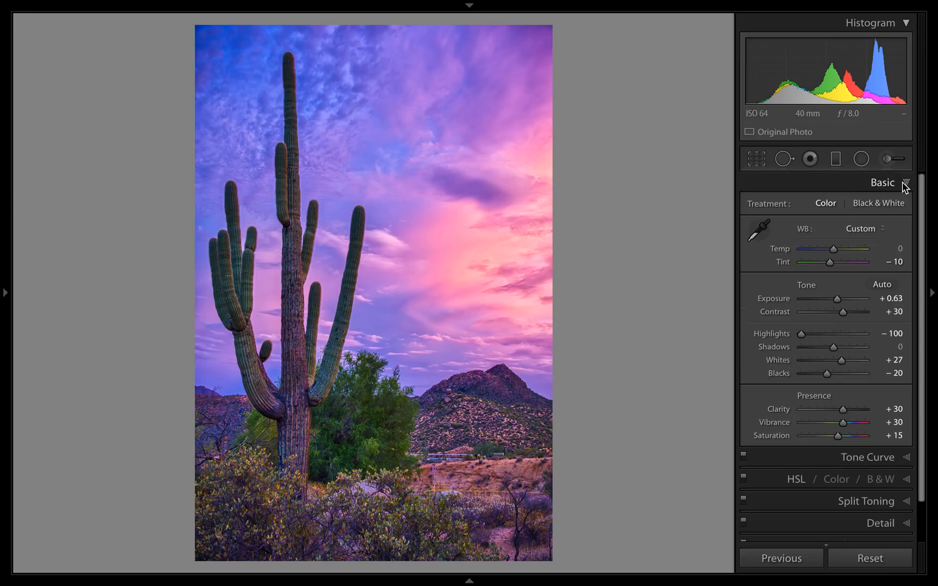
pyautogui.click(786, 264)
pyautogui.hotkey('shift', '-')
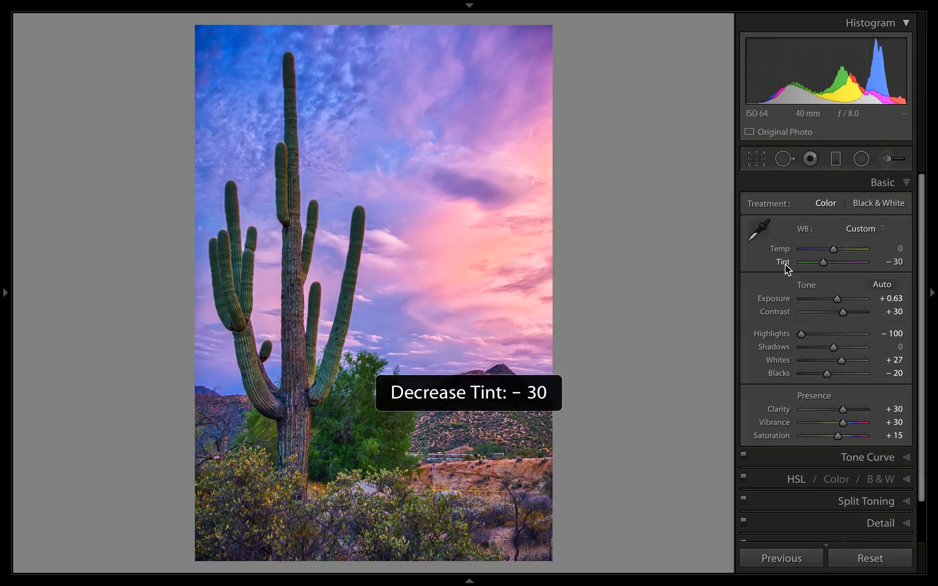
pyautogui.press('+')
pyautogui.press('-')
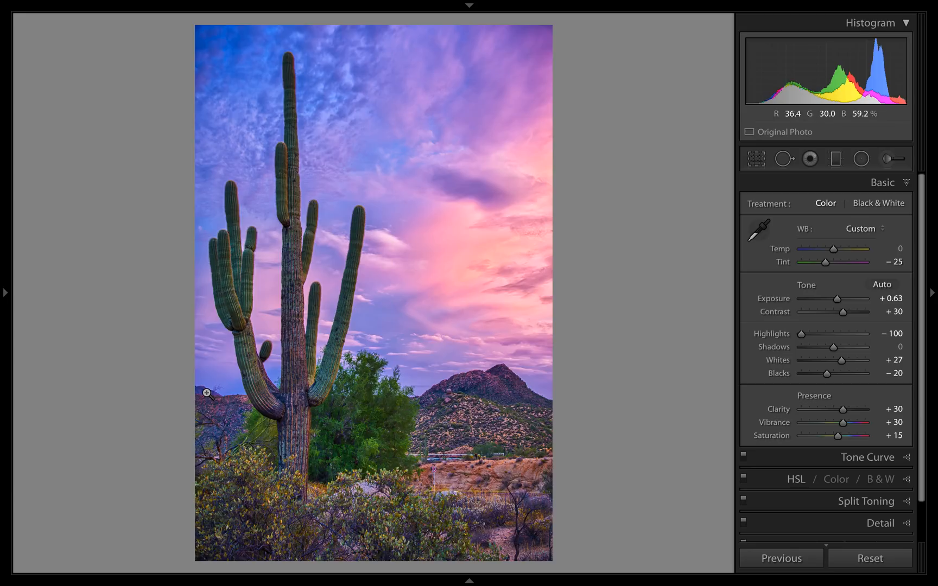
# Create a snapshot of the current develop settings, replacing the default date-and-time name.
pyautogui.moveTo(512, 1)
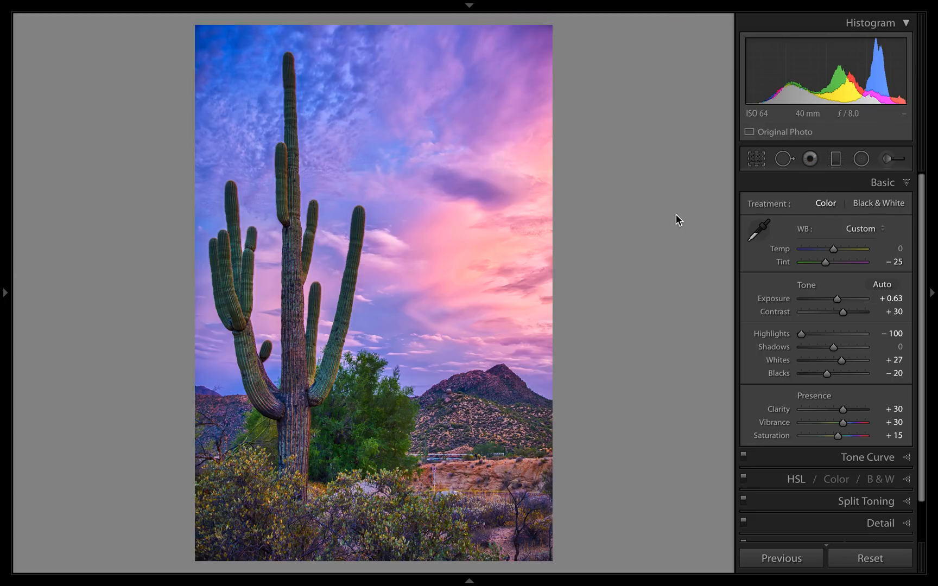
pyautogui.press('super+space')
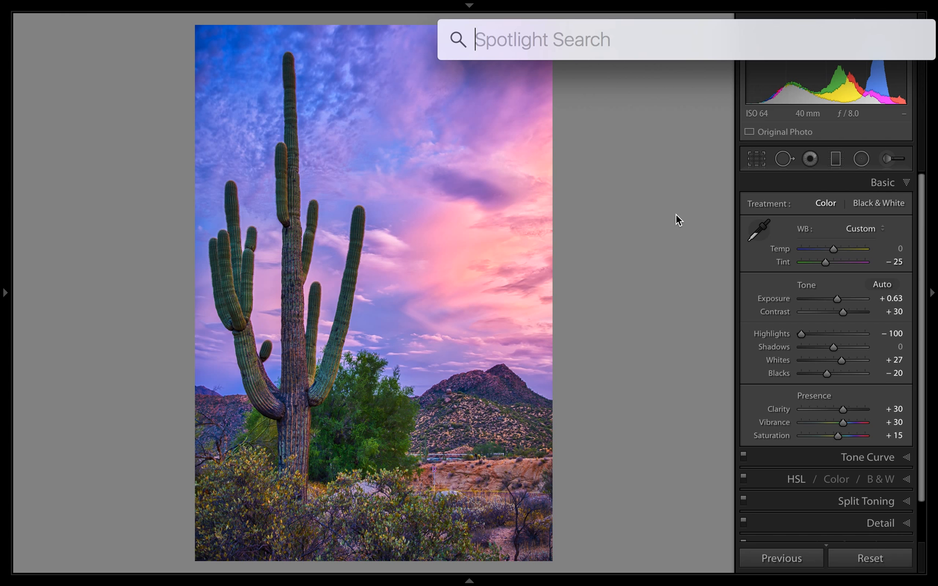
pyautogui.press('Escape')
pyautogui.press('super+n')
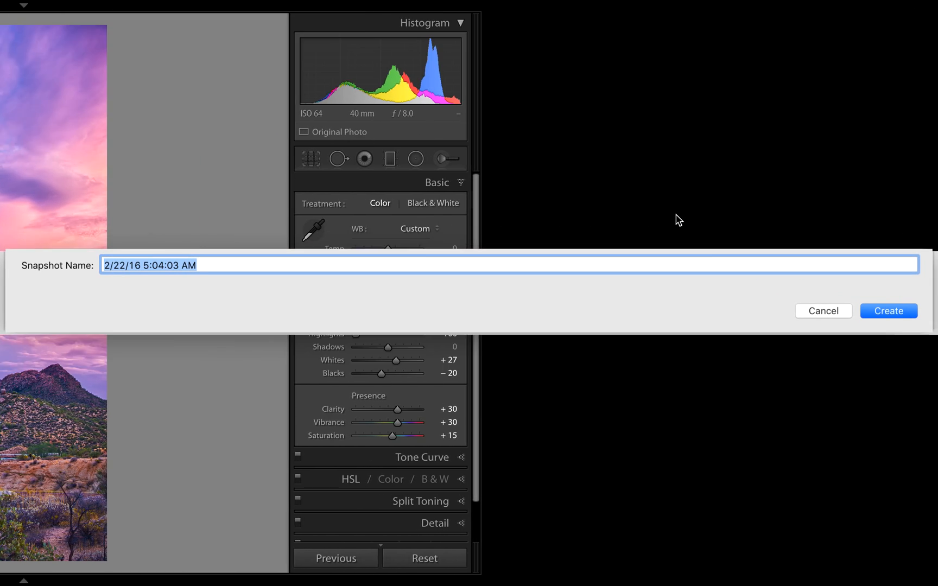
pyautogui.press('BackSpace')
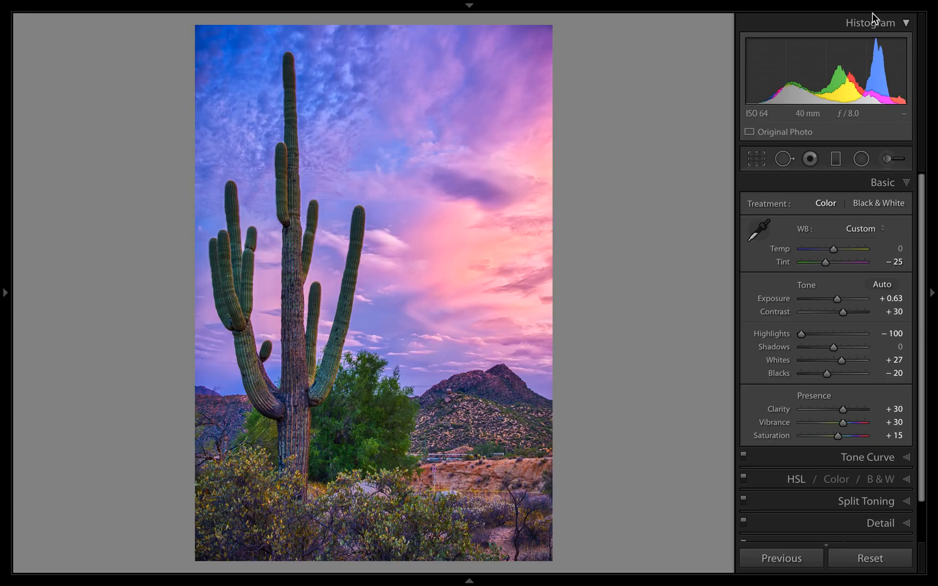
# Preview different Split Toning shadow hues, and try a shadow hue of 275 with saturation 81.
pyautogui.scroll(-2, 905, 425)
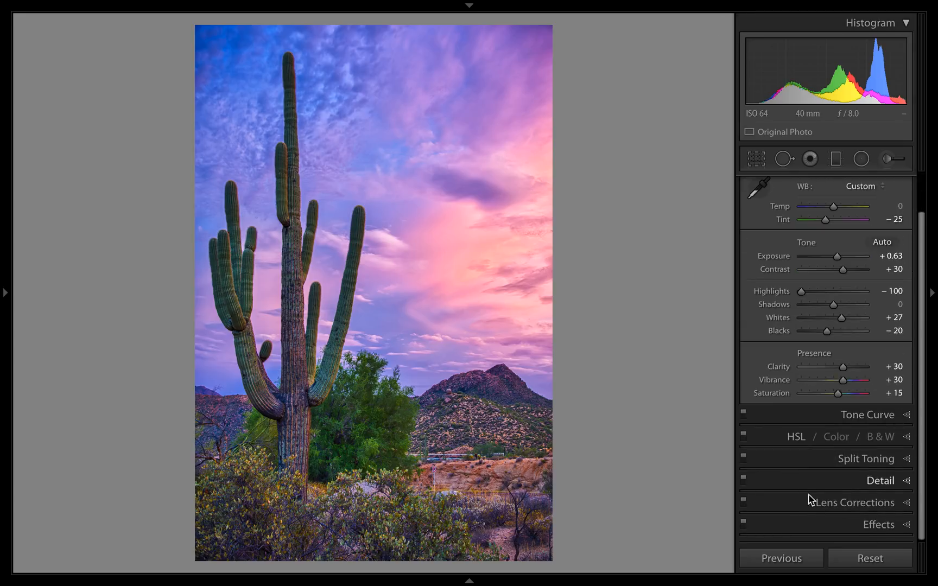
pyautogui.click(905, 469)
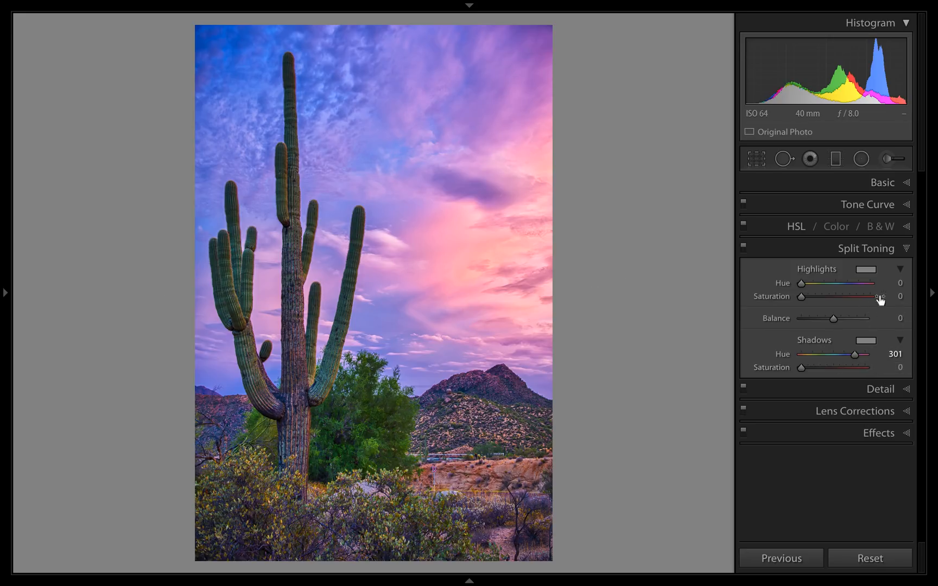
pyautogui.press('alt')
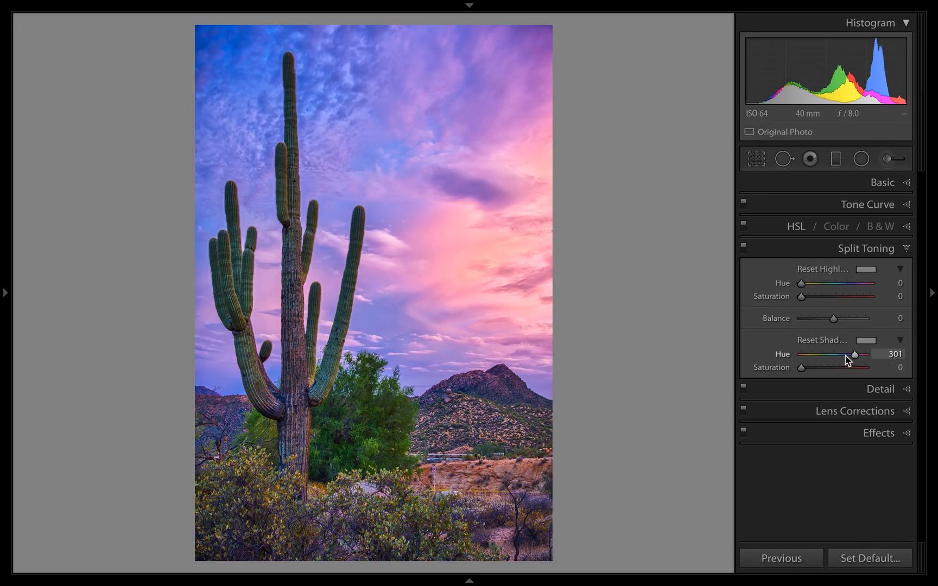
pyautogui.moveTo(855, 352); pyautogui.dragTo(817, 353)
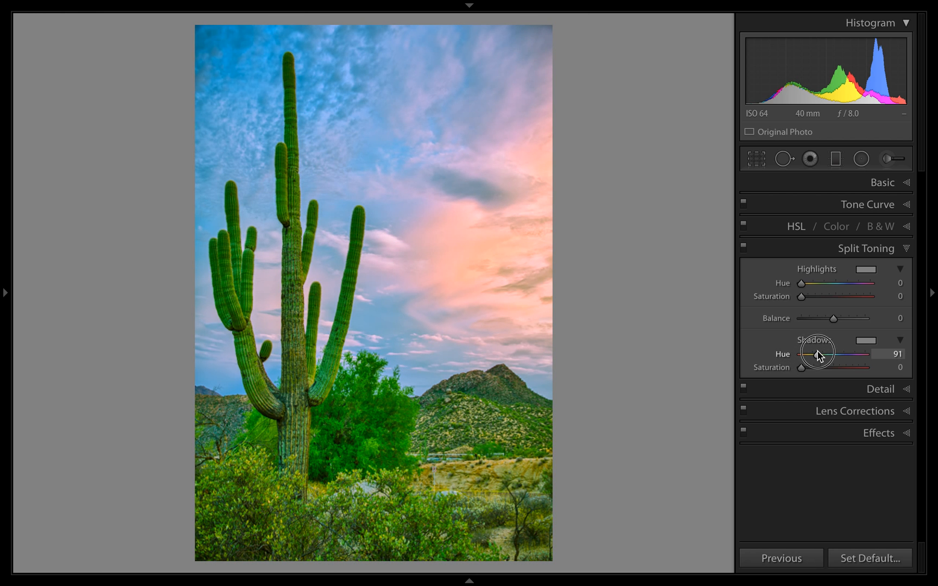
pyautogui.moveTo(817, 352); pyautogui.dragTo(850, 356)
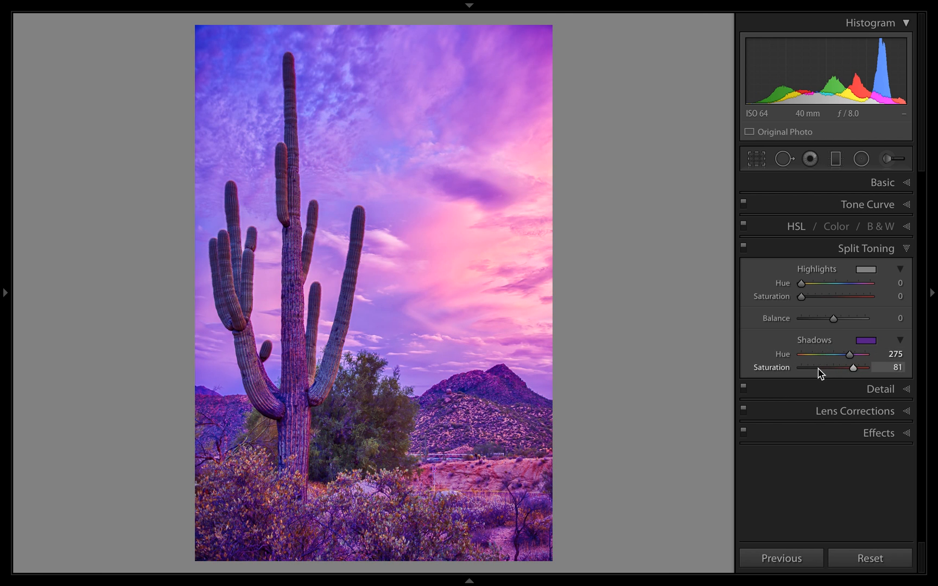
# Reset the Split Toning shadow hue and shadow saturation to 0.
pyautogui.doubleClick(781, 357)
pyautogui.doubleClick(780, 368)
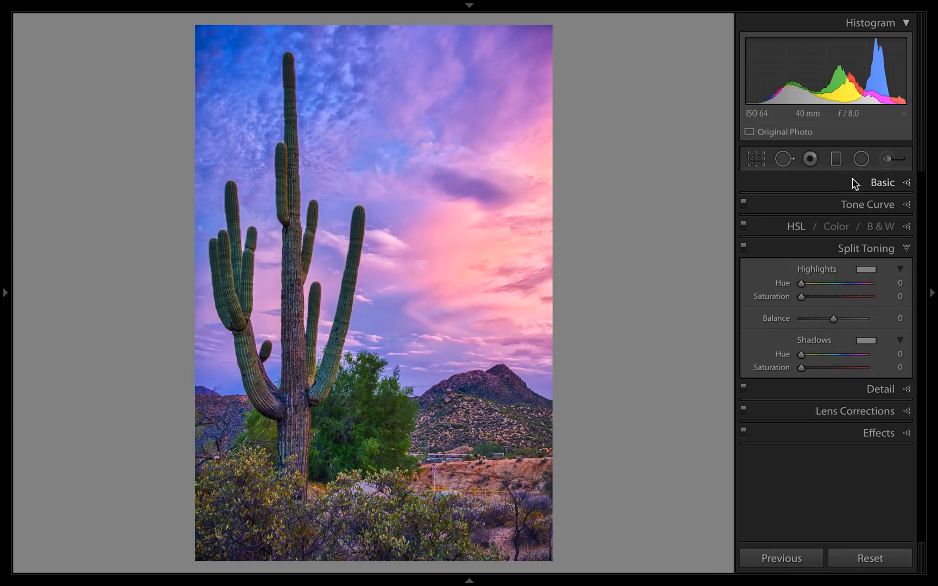
# Raise the white balance Tint to −10 in the Basic adjustments.
pyautogui.click(892, 181)
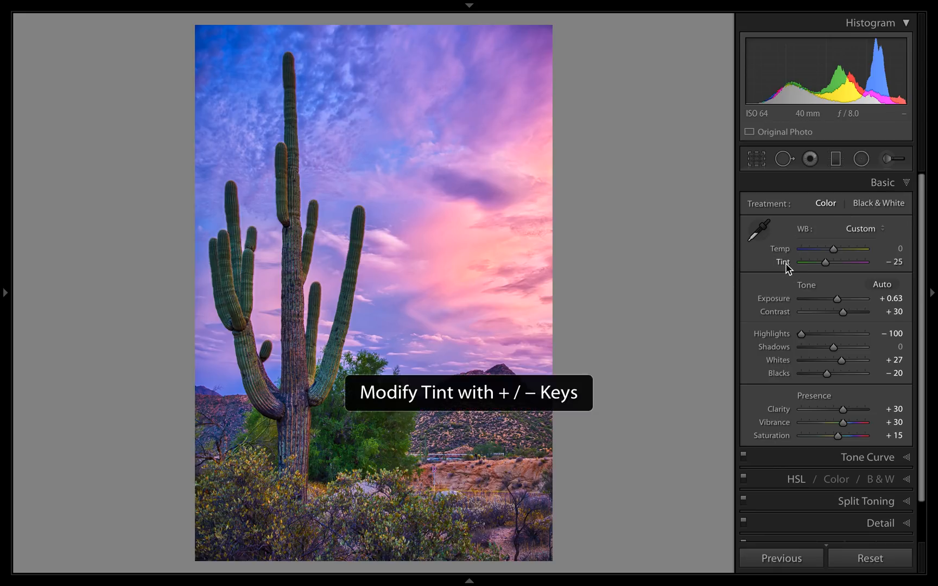
pyautogui.press('+')
pyautogui.press('+')
pyautogui.press('+')
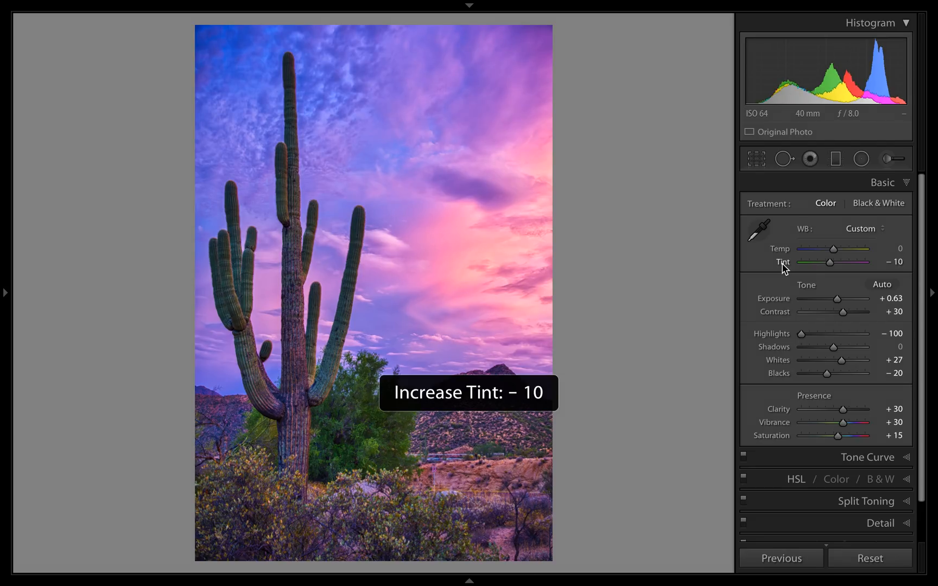
# Set the Split Toning highlights saturation to 97, keeping the highlights hue at 0.
pyautogui.click(862, 500)
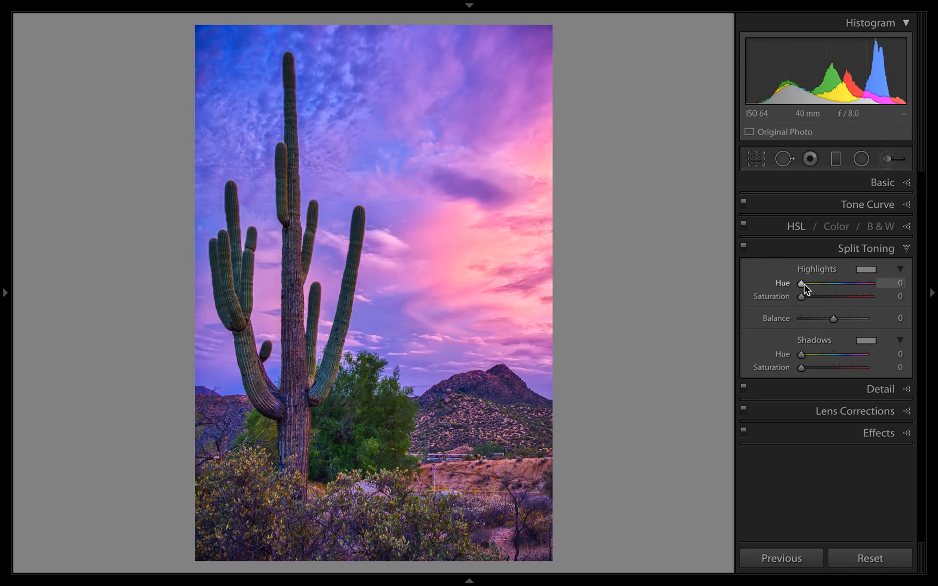
pyautogui.moveTo(805, 289)
pyautogui.mouseDown()
pyautogui.moveTo(844, 287)
pyautogui.moveTo(797, 281)
pyautogui.mouseUp()
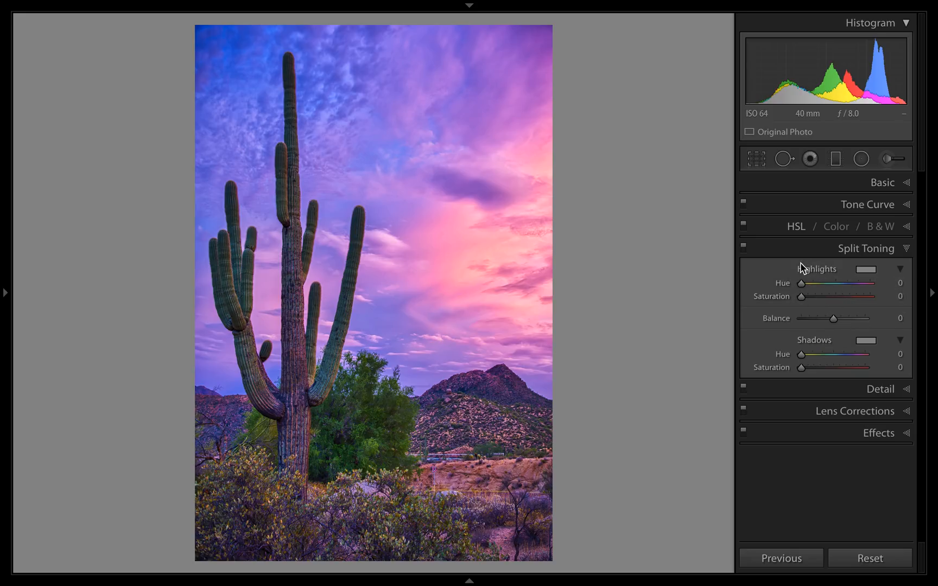
pyautogui.moveTo(798, 293); pyautogui.dragTo(868, 297)
# Nudge the Split Toning highlights hue up and down in small increments, ending at 6.
pyautogui.click(897, 284)
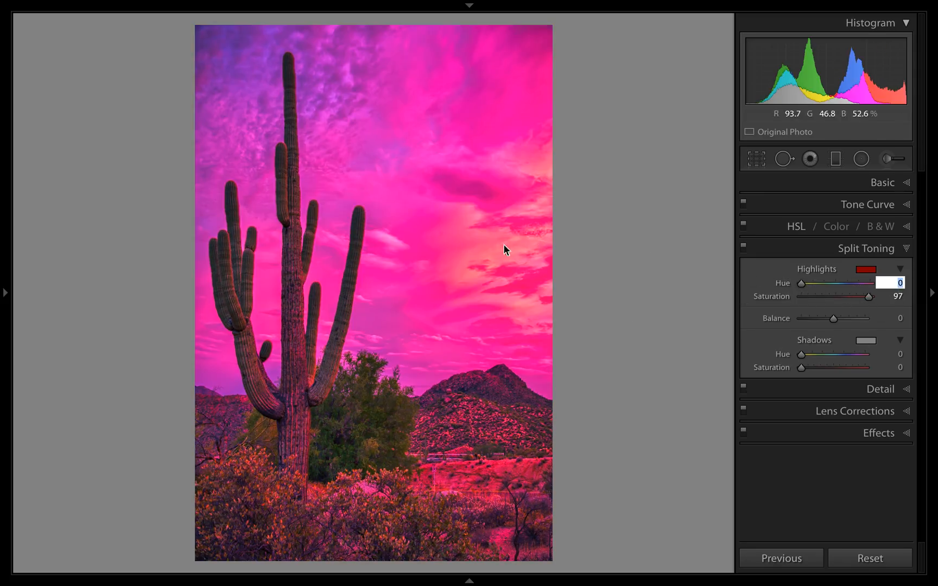
pyautogui.press('Up')
pyautogui.press('Up')
pyautogui.press('Up')
pyautogui.press('Up')
pyautogui.press('Up')
pyautogui.press('Up')
pyautogui.press('Up')
pyautogui.press('Up')
pyautogui.press('Up')
pyautogui.press('Up')
pyautogui.press('Up')
pyautogui.press('Up')
pyautogui.press('Up')
pyautogui.press('Up')
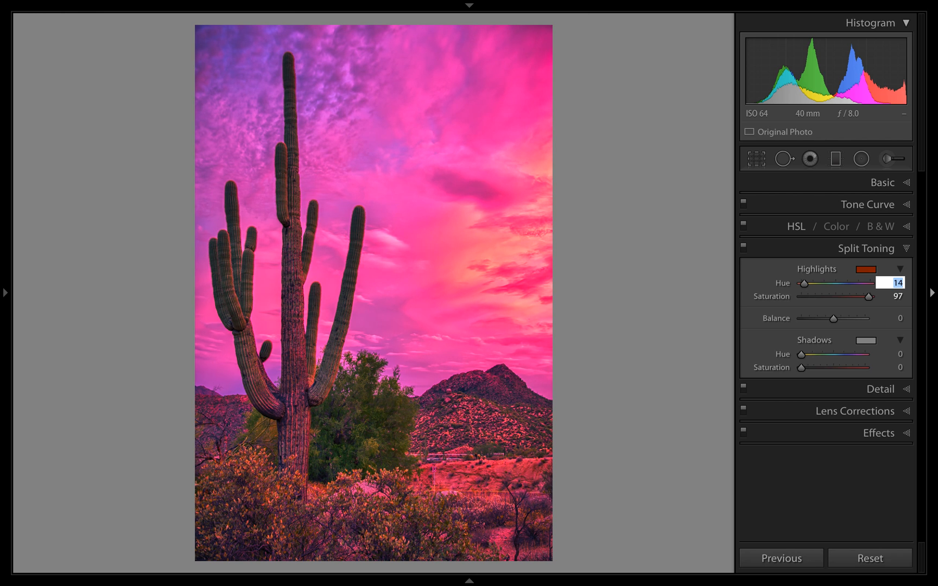
pyautogui.press('Up')
pyautogui.press('Up')
pyautogui.press('Down')
pyautogui.press('Down')
pyautogui.press('Down')
pyautogui.press('Down')
pyautogui.press('Down')
pyautogui.press('Down')
pyautogui.press('Down')
pyautogui.press('Down')
pyautogui.press('Down')
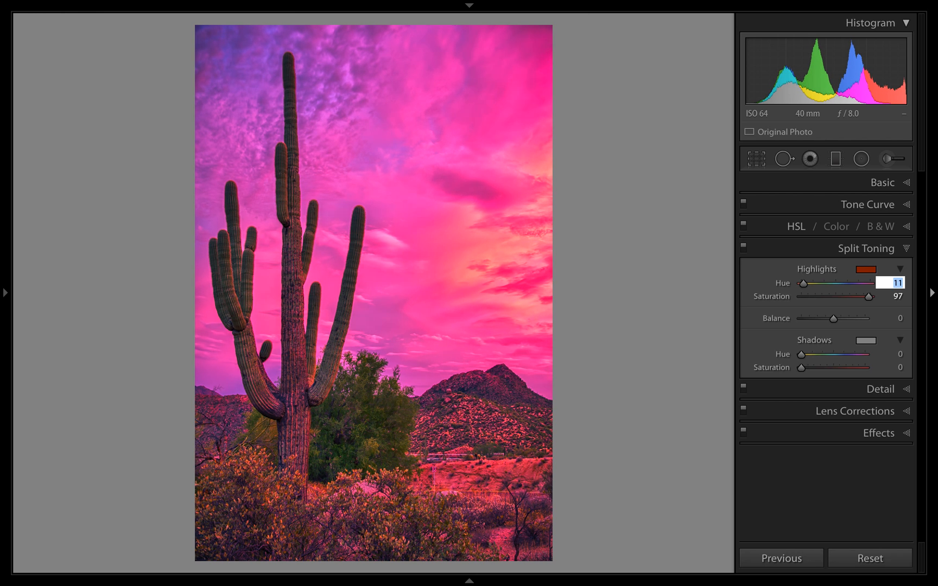
# Raise the Split Toning highlights hue in increments of 10 up to 96.
pyautogui.press('shift')
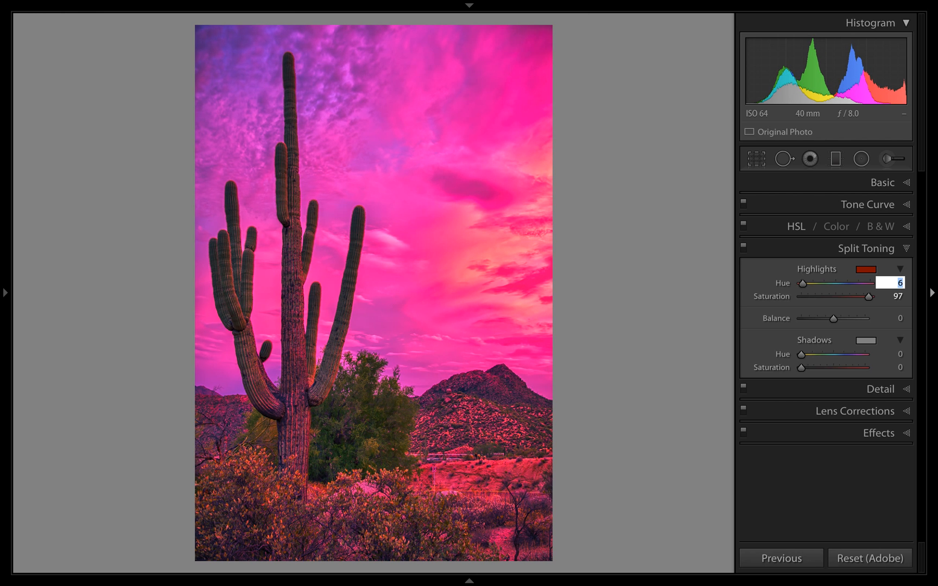
pyautogui.hotkey('shift', 'Up')
pyautogui.hotkey('shift', 'Up')
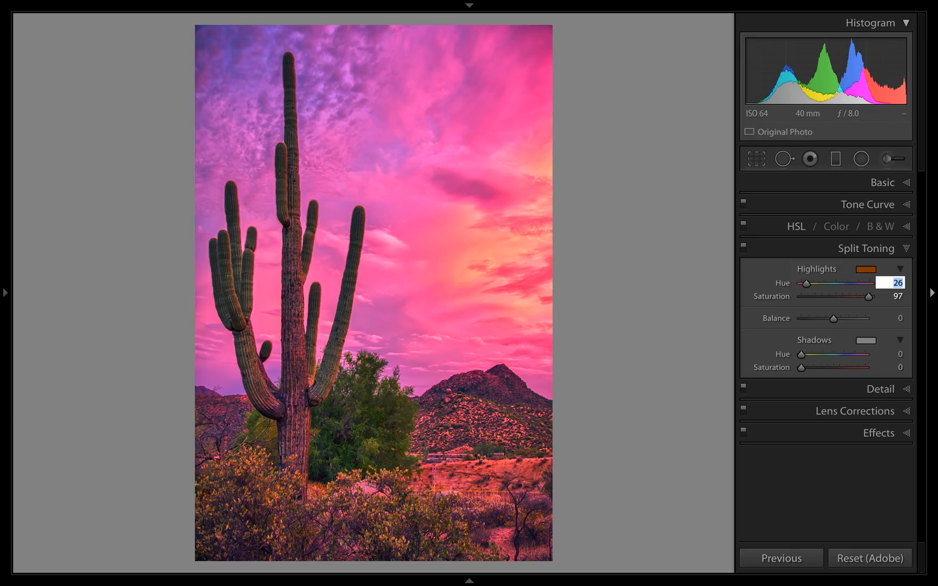
pyautogui.hotkey('shift', 'Up')
pyautogui.hotkey('shift', 'Up')
pyautogui.hotkey('shift', 'Up')
pyautogui.hotkey('shift', 'Up')
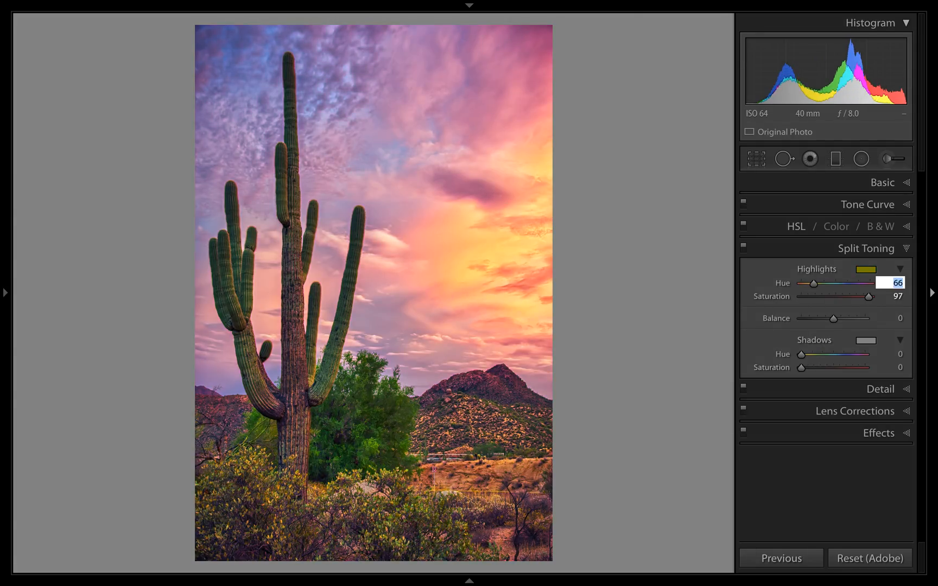
pyautogui.hotkey('shift', 'Up')
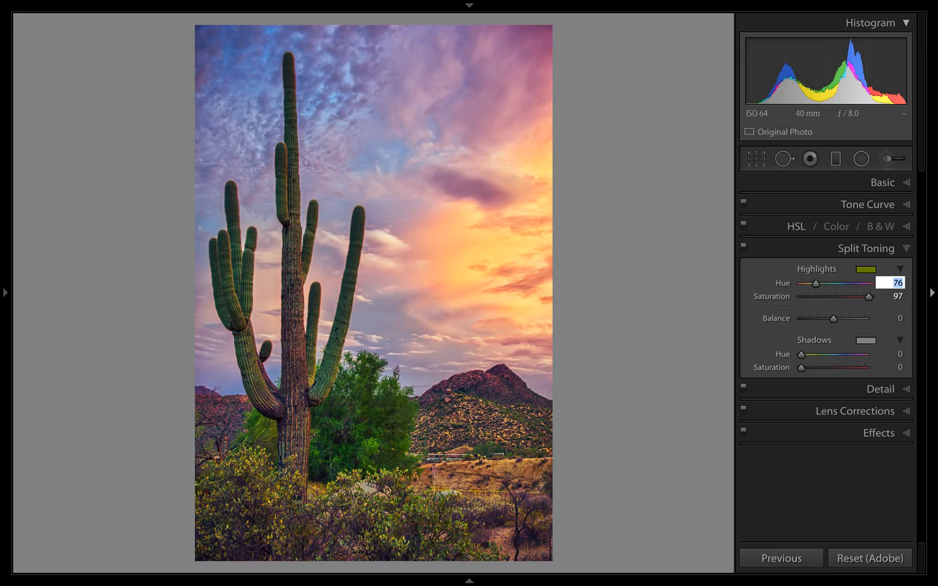
pyautogui.hotkey('shift', 'Up')
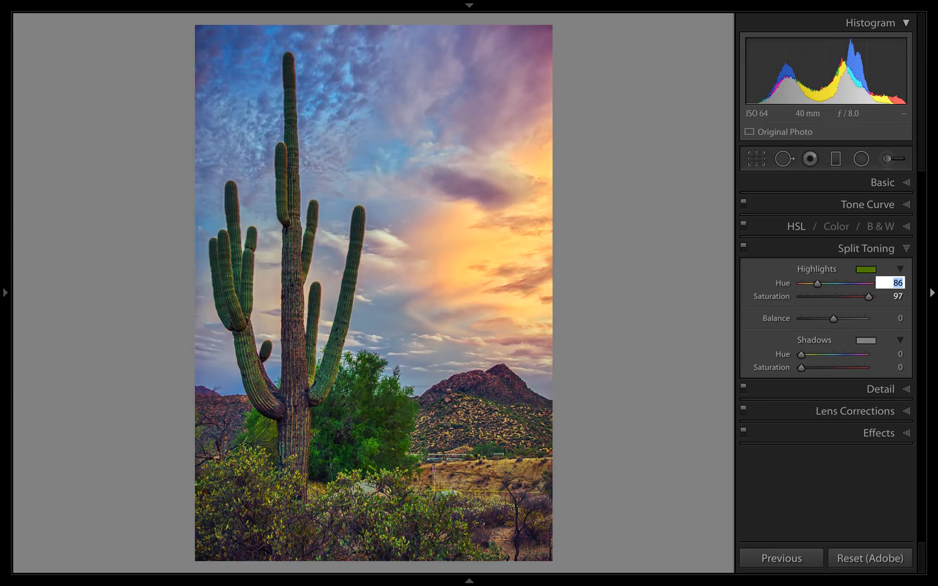
pyautogui.hotkey('shift', 'Up')
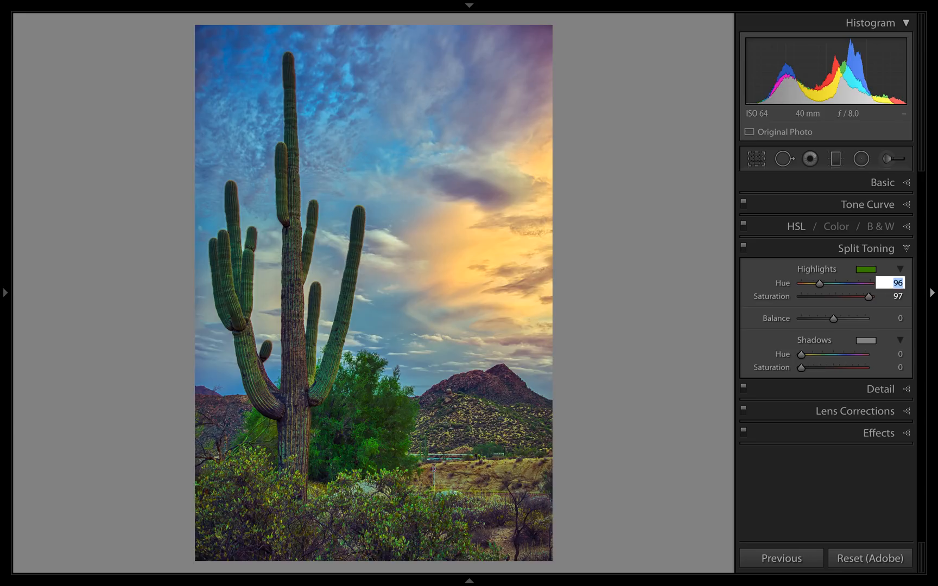
# Lower the Split Toning highlights hue, compare the photo at 76 and 86, and leave the hue at 76.
pyautogui.hotkey('shift', 'Down')
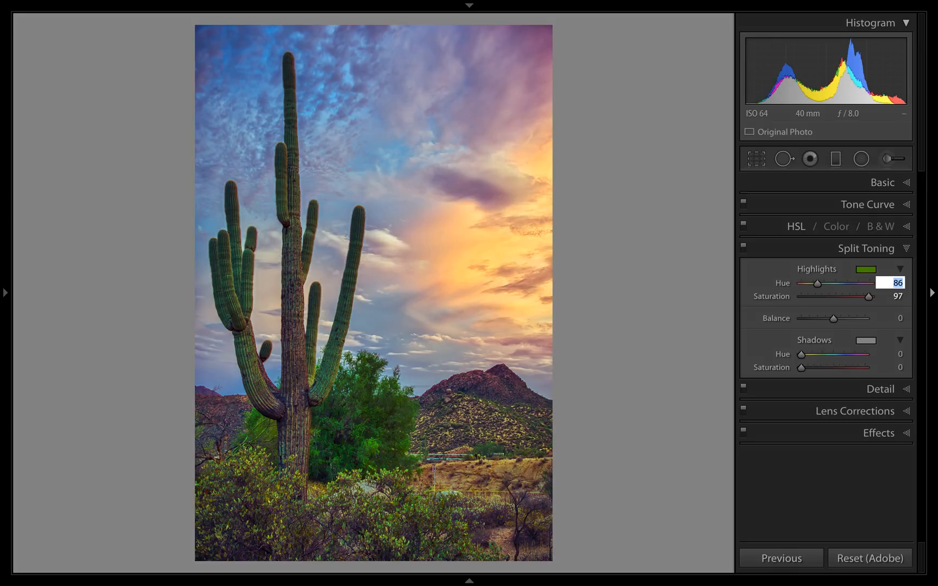
pyautogui.hotkey('shift', 'Down')
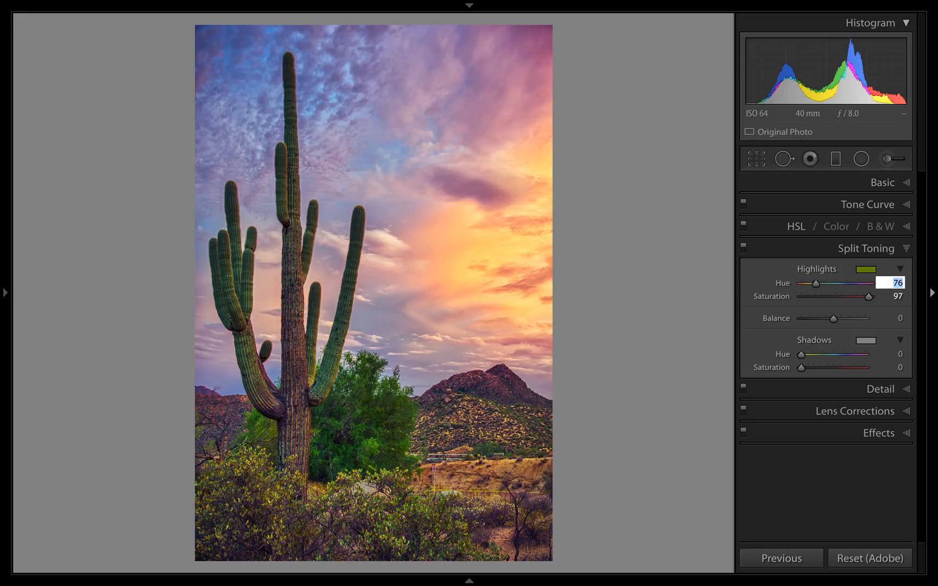
pyautogui.hotkey('shift', 'Up')
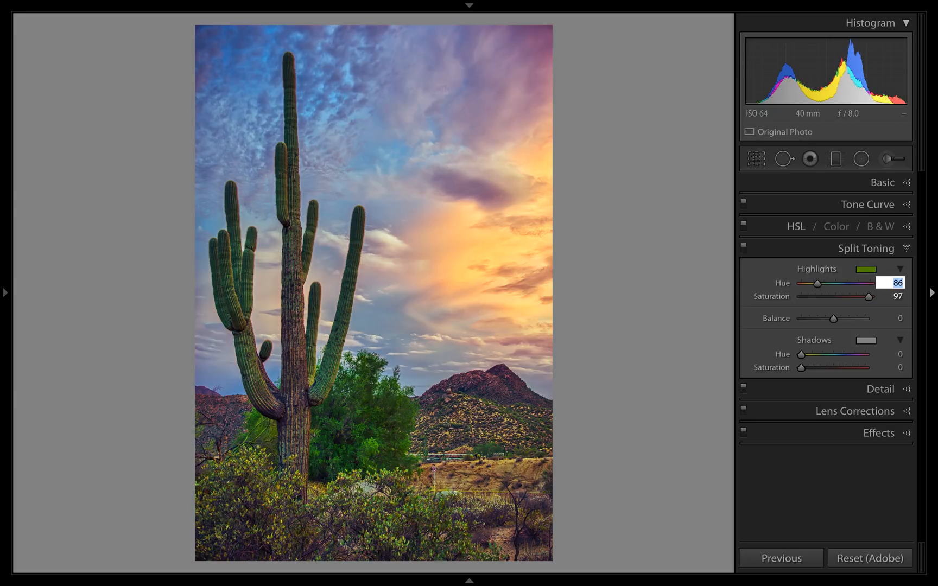
pyautogui.hotkey('shift', 'Down')
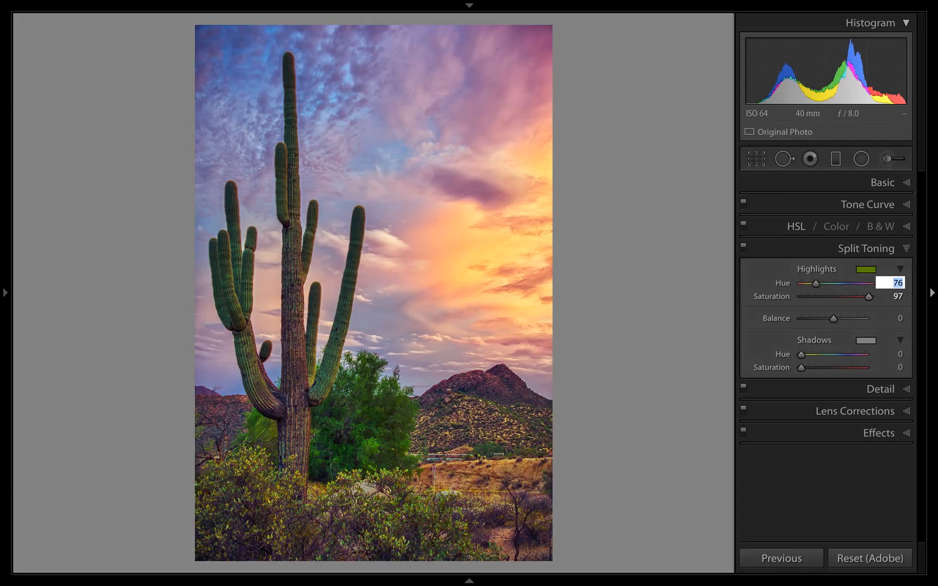
pyautogui.hotkey('shift', 'Up')
pyautogui.hotkey('shift', 'Down')
pyautogui.hotkey('shift', 'Up')
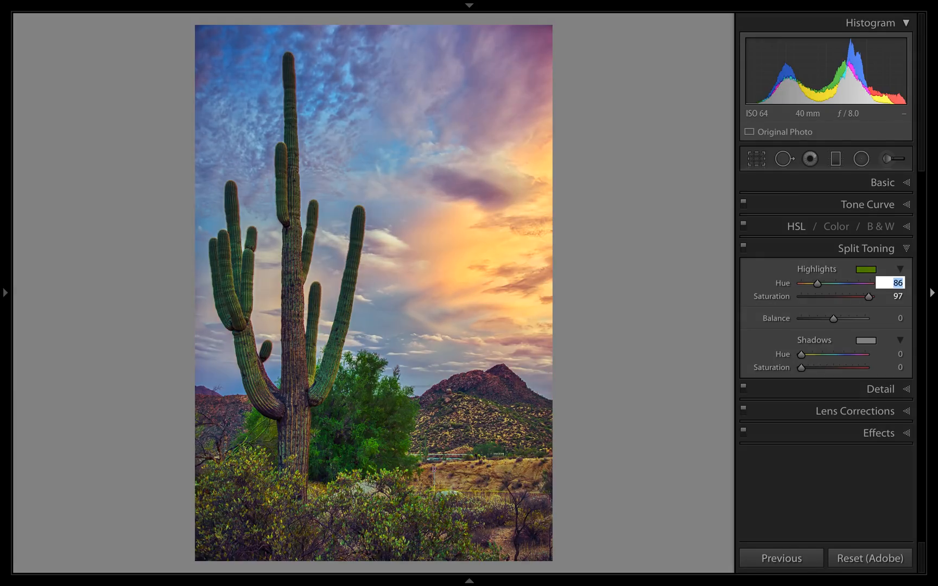
pyautogui.hotkey('shift', 'Down')
pyautogui.hotkey('shift', 'Up')
pyautogui.hotkey('shift', 'Down')
pyautogui.hotkey('shift', 'Up')
pyautogui.hotkey('shift', 'Down')
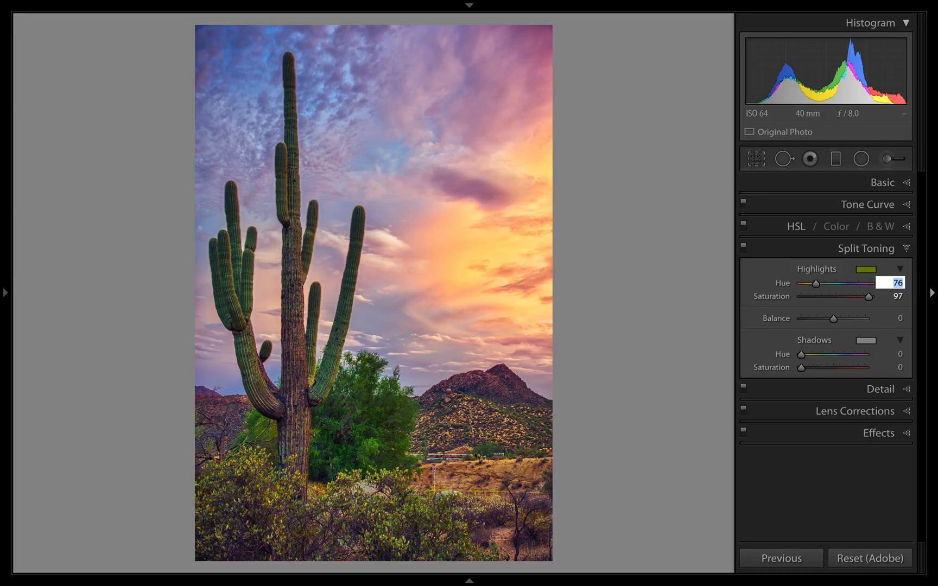
# Fine-tune the Split Toning highlights hue to 81 and compare the photo with Split Toning off and on.
pyautogui.hotkey('shift', 'Up')
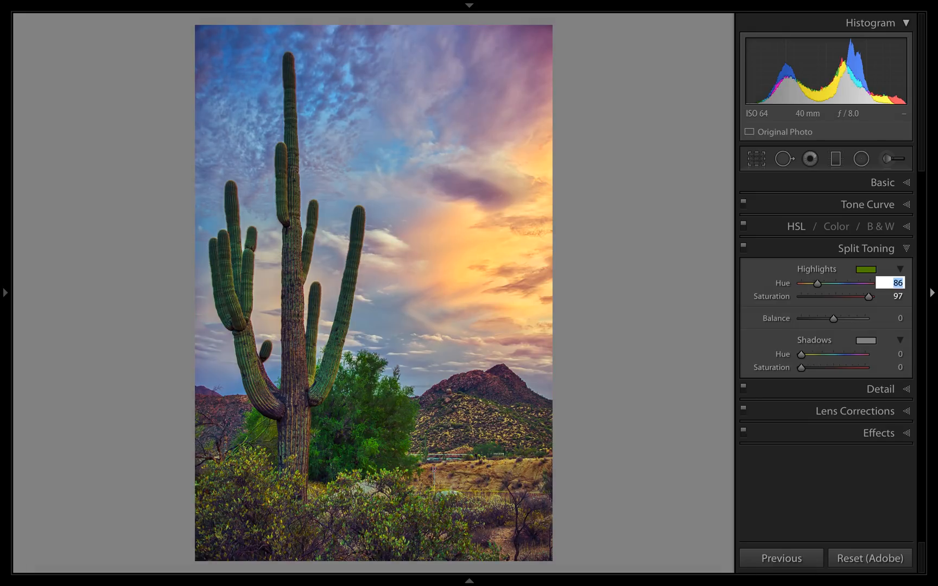
pyautogui.press('Down')
pyautogui.press('Down')
pyautogui.press('Down')
pyautogui.press('Down')
pyautogui.press('Down')
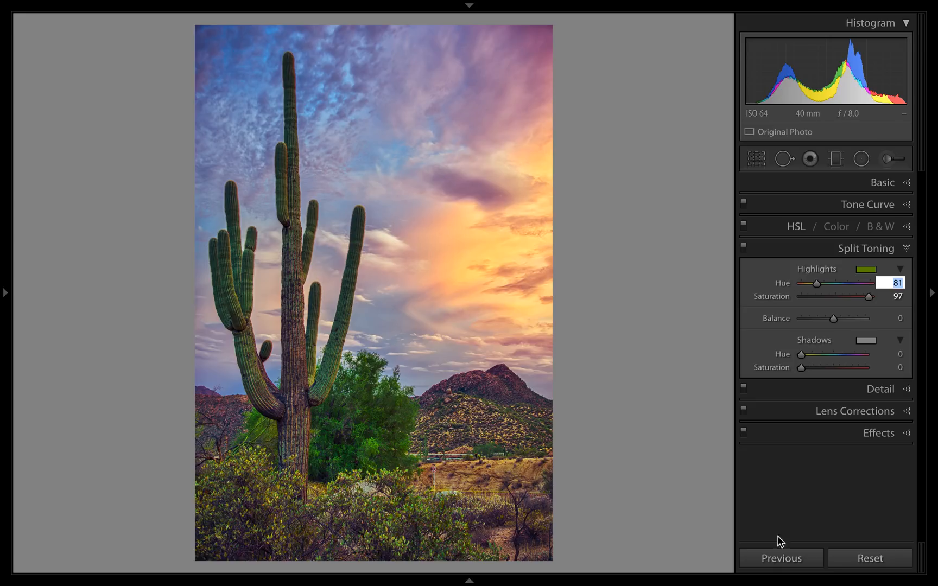
pyautogui.click(744, 247)
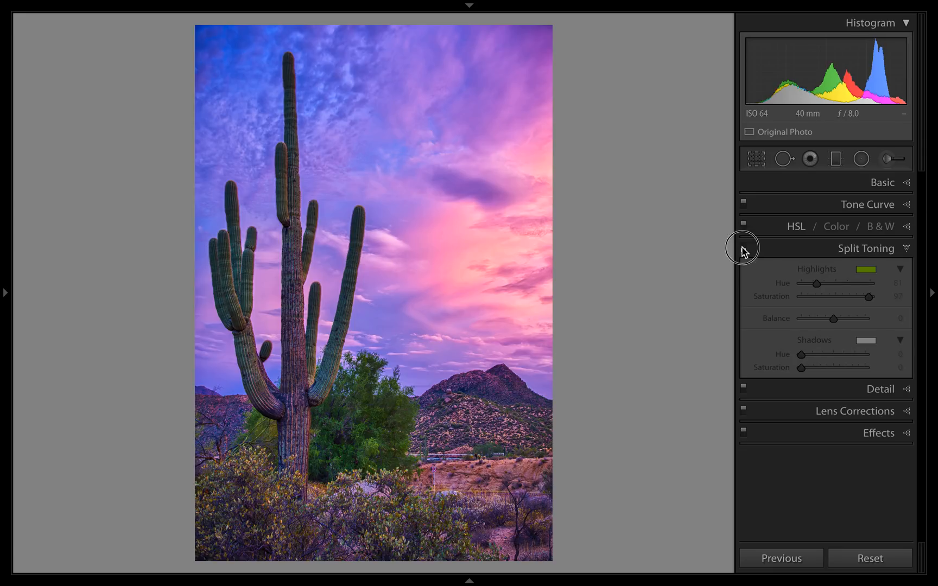
pyautogui.click(743, 249)
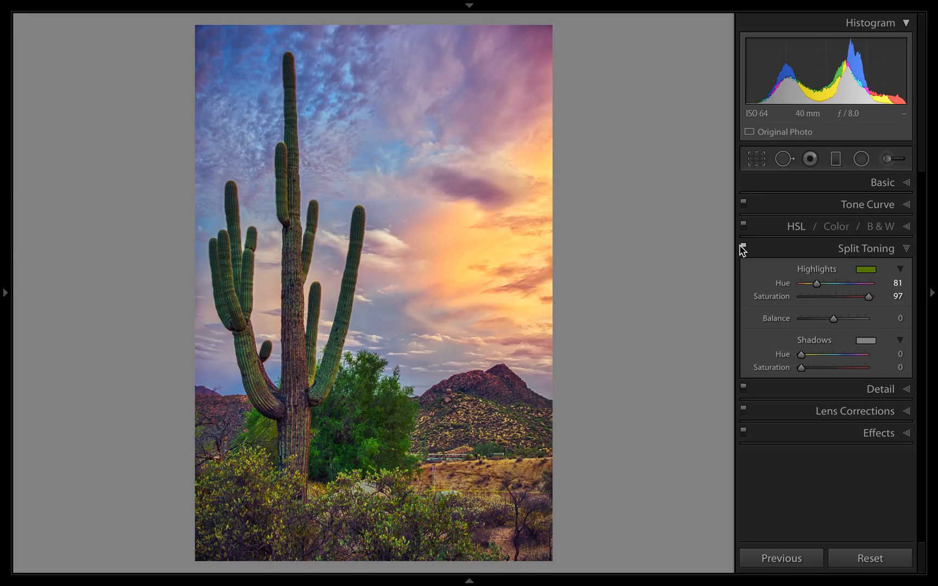
# Compare snapshot 1 with the latest split-toned version through the edit history, ending on the split-toned version.
pyautogui.click(5, 294)
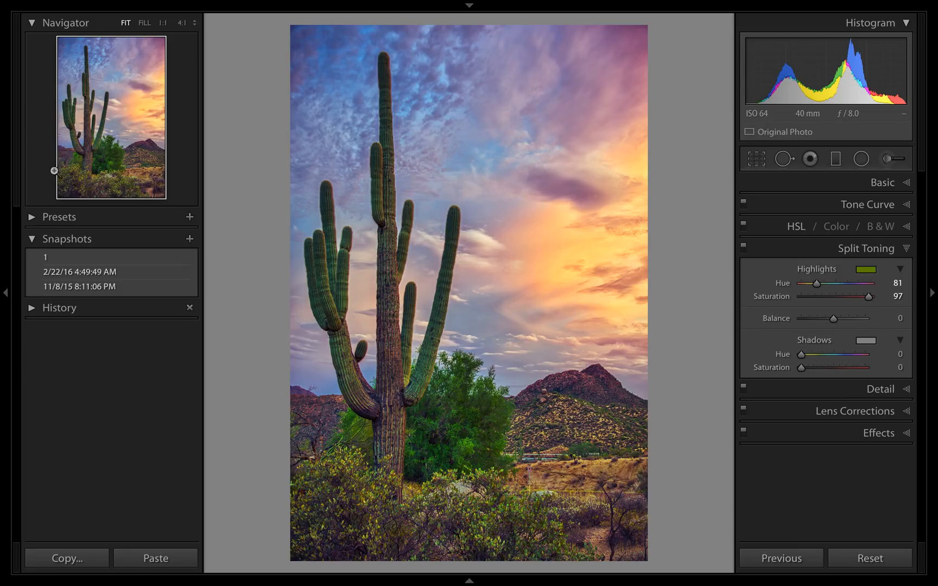
pyautogui.click(74, 259)
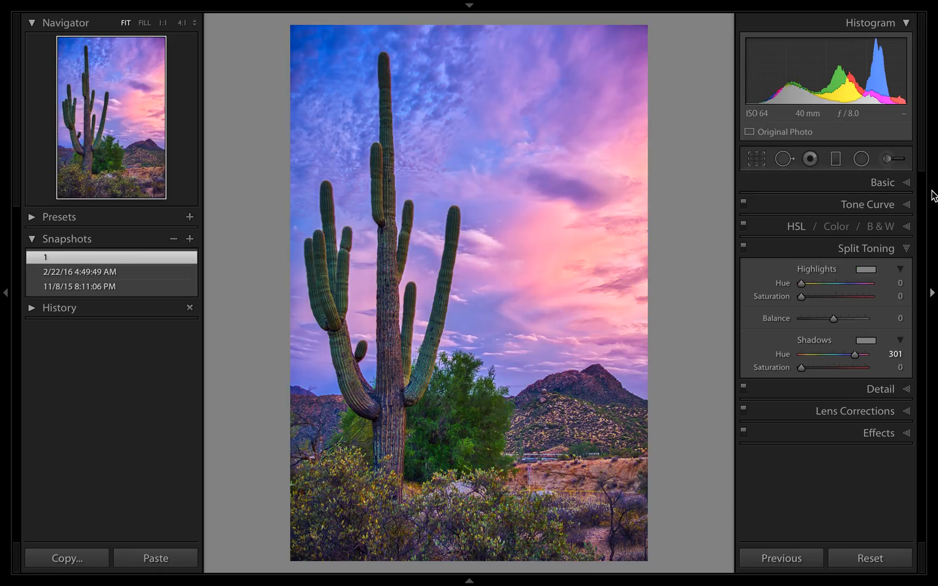
pyautogui.click(889, 182)
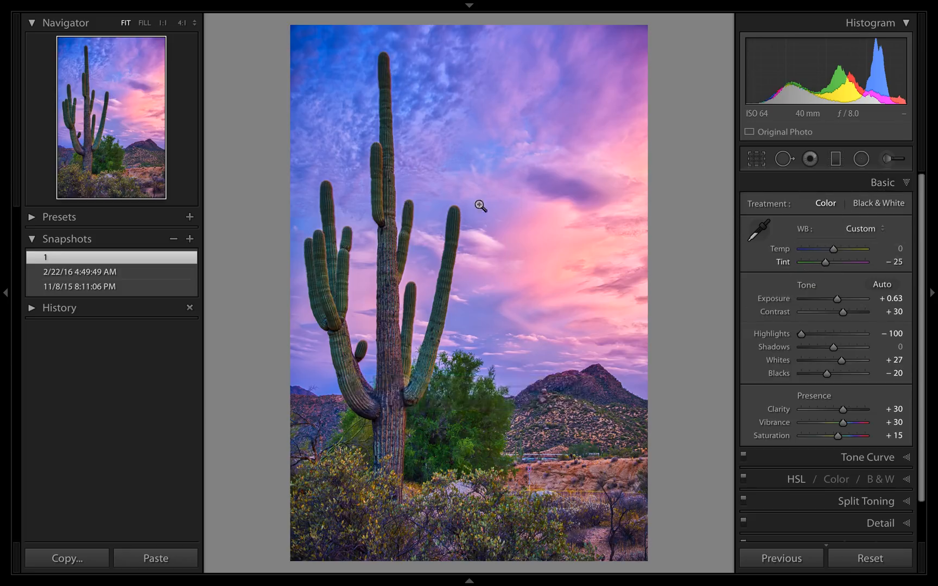
pyautogui.click(61, 307)
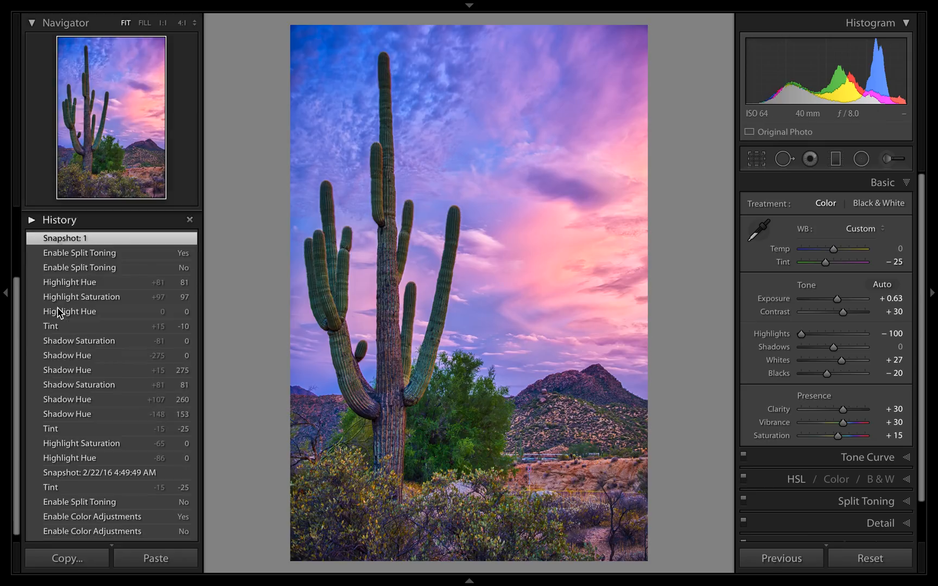
pyautogui.click(79, 252)
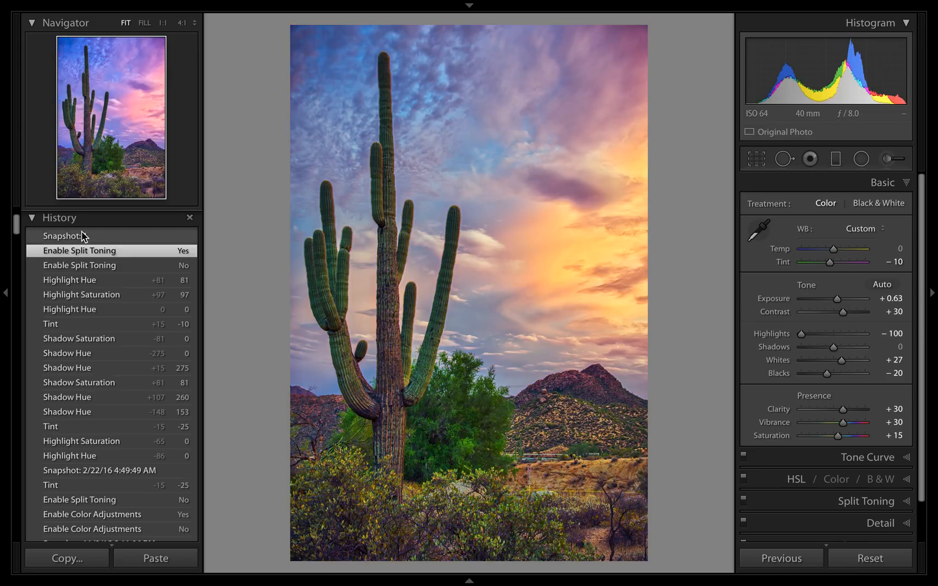
pyautogui.click(78, 238)
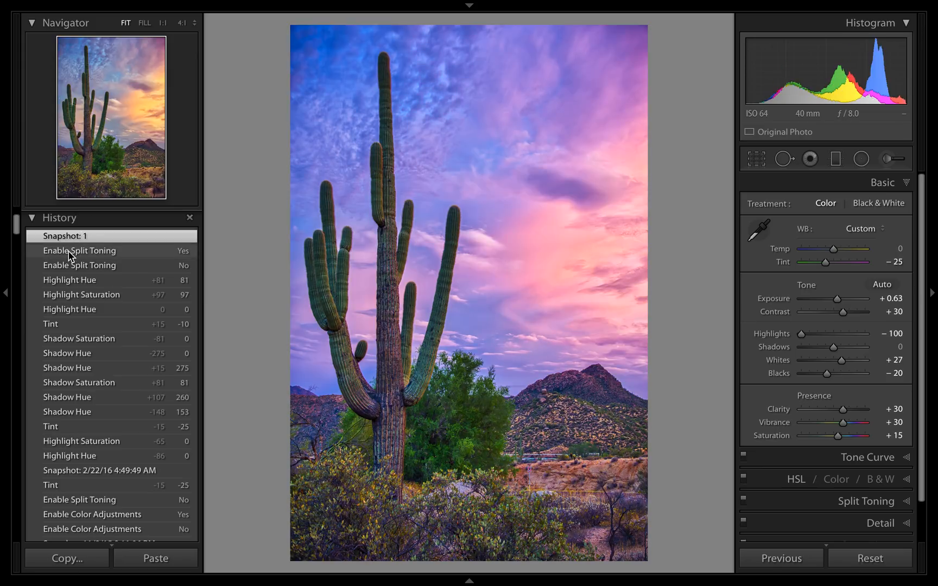
pyautogui.click(69, 252)
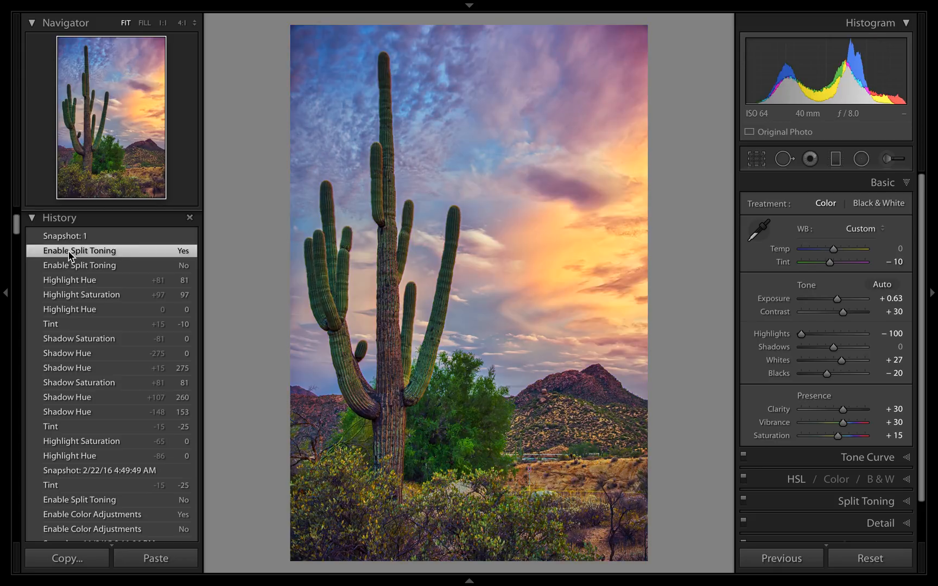
pyautogui.click(39, 218)
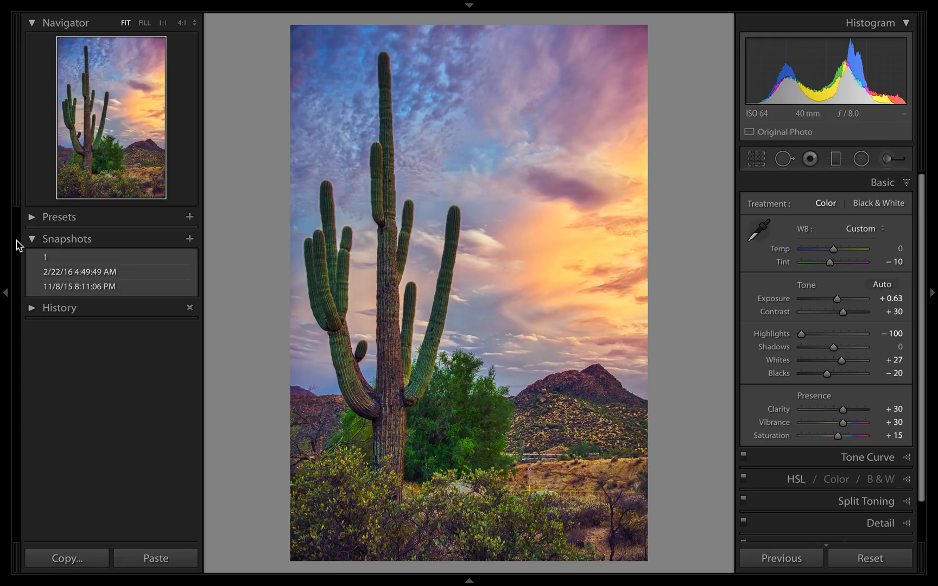
# Find DSC_3771.dng in the 2015 folder of the library and open it for developing.
pyautogui.press('g')
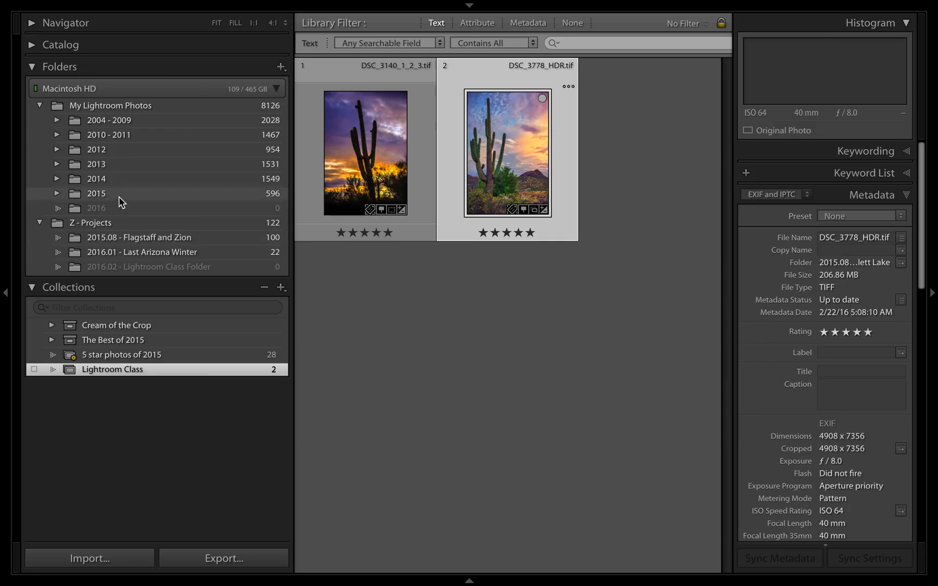
pyautogui.click(120, 193)
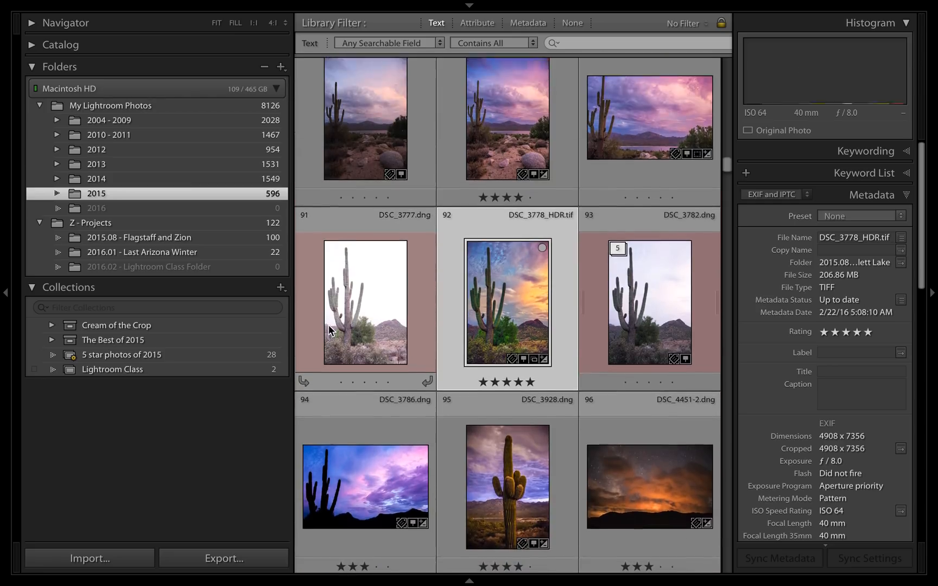
pyautogui.scroll(1, 329, 332)
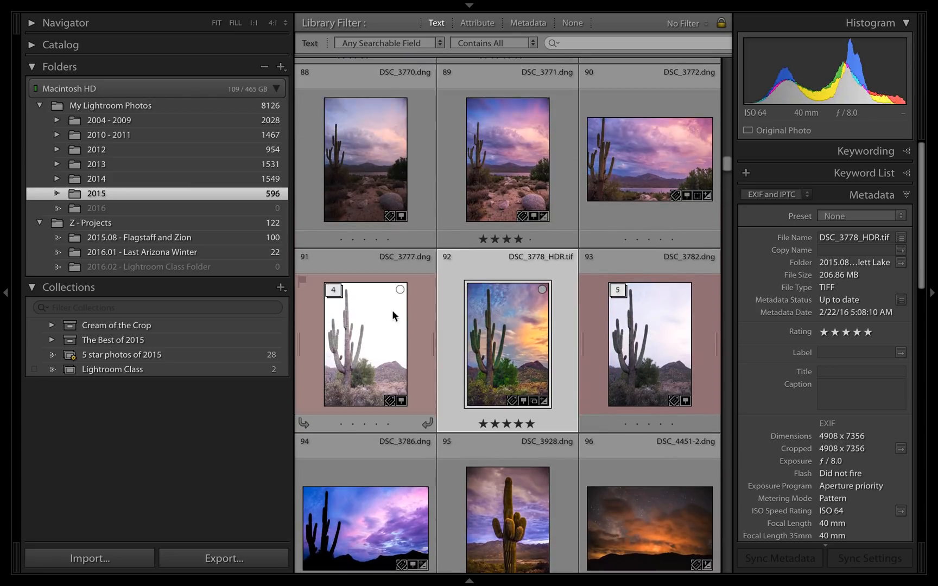
pyautogui.doubleClick(504, 205)
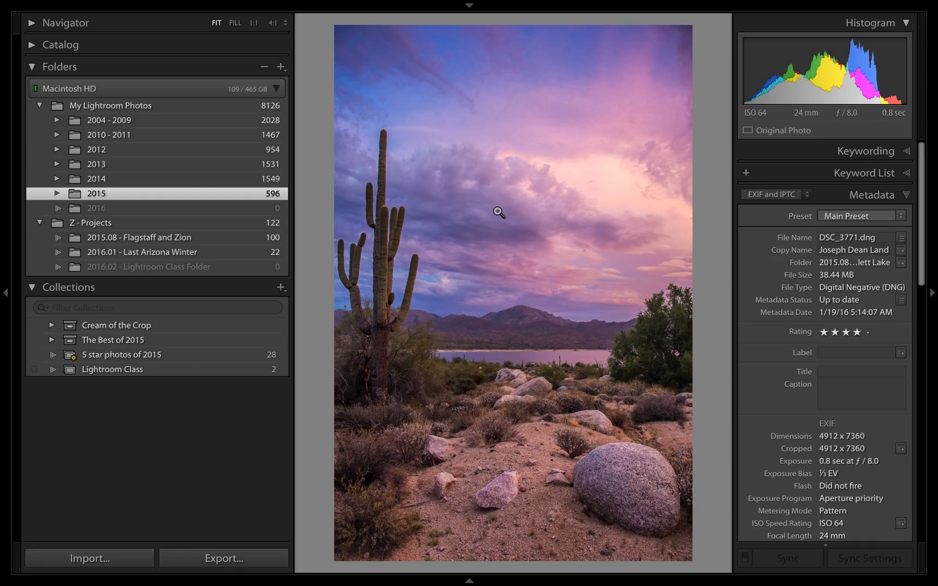
pyautogui.press('d')
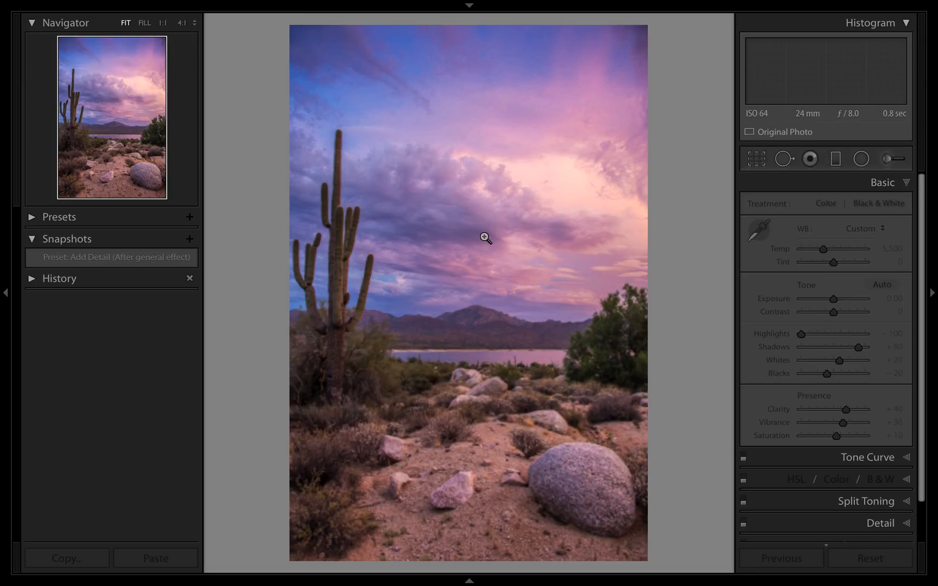
# Set the Split Toning highlights to hue 58 and saturation 41, and compare the photo with the effect off and on.
pyautogui.click(901, 188)
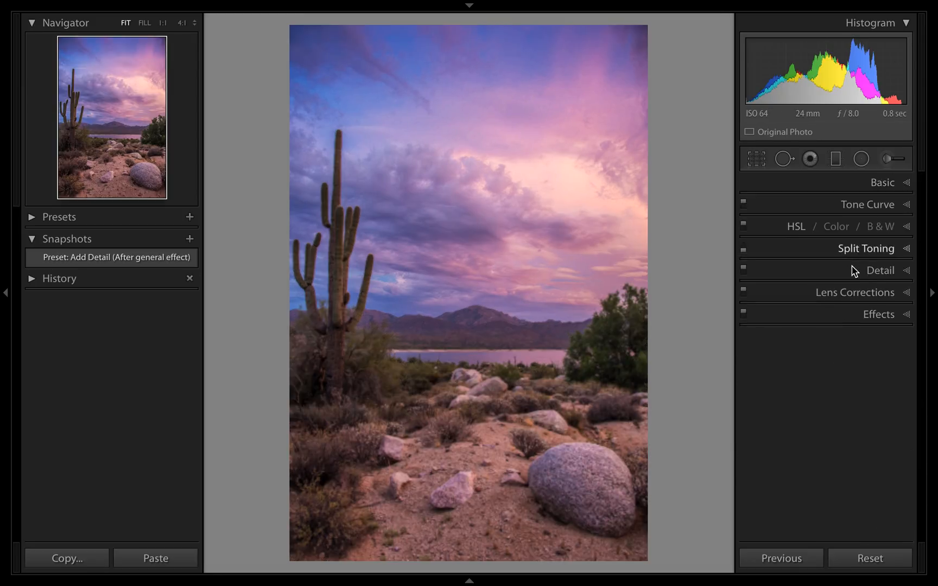
pyautogui.click(856, 250)
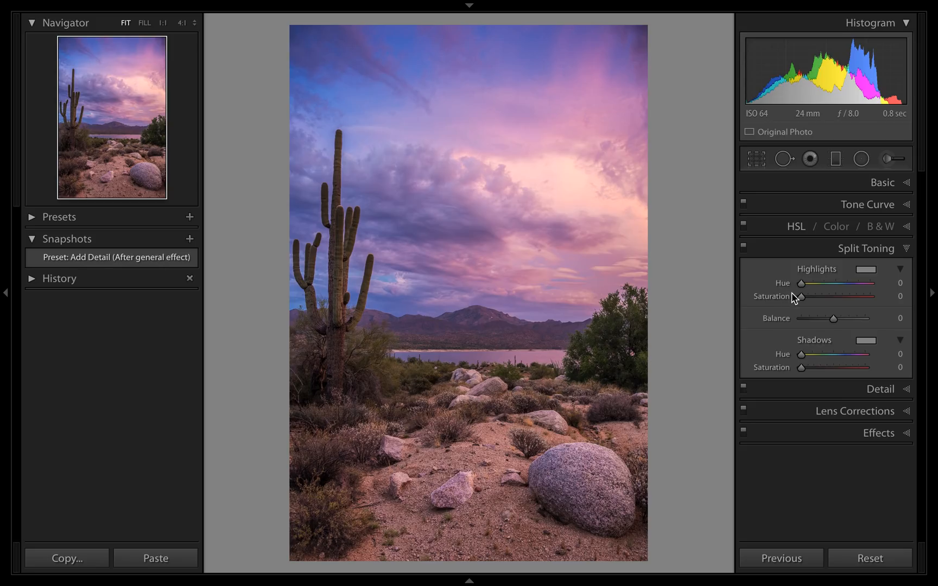
pyautogui.press('alt')
pyautogui.moveTo(801, 290); pyautogui.dragTo(833, 289)
pyautogui.moveTo(825, 283); pyautogui.dragTo(814, 284)
pyautogui.press('alt')
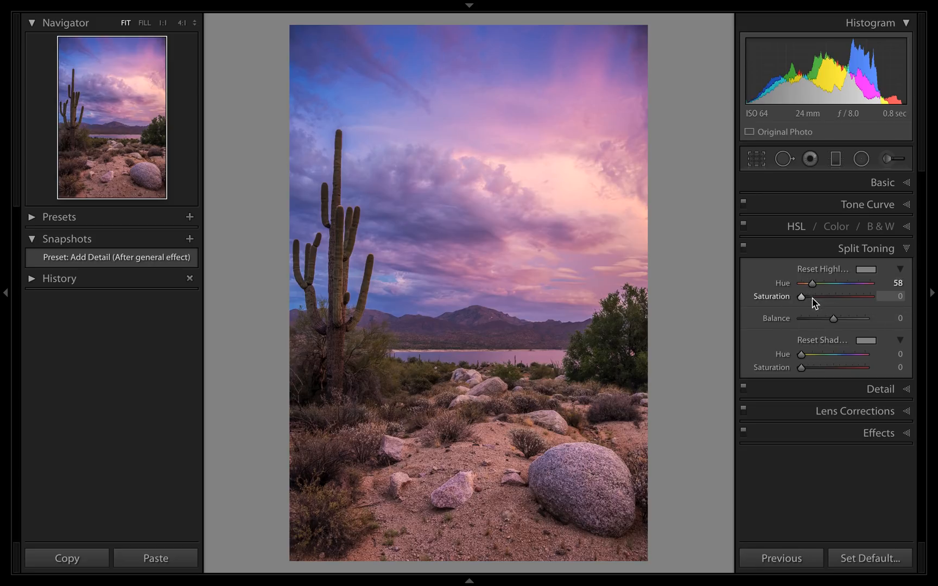
pyautogui.moveTo(802, 301); pyautogui.dragTo(831, 304)
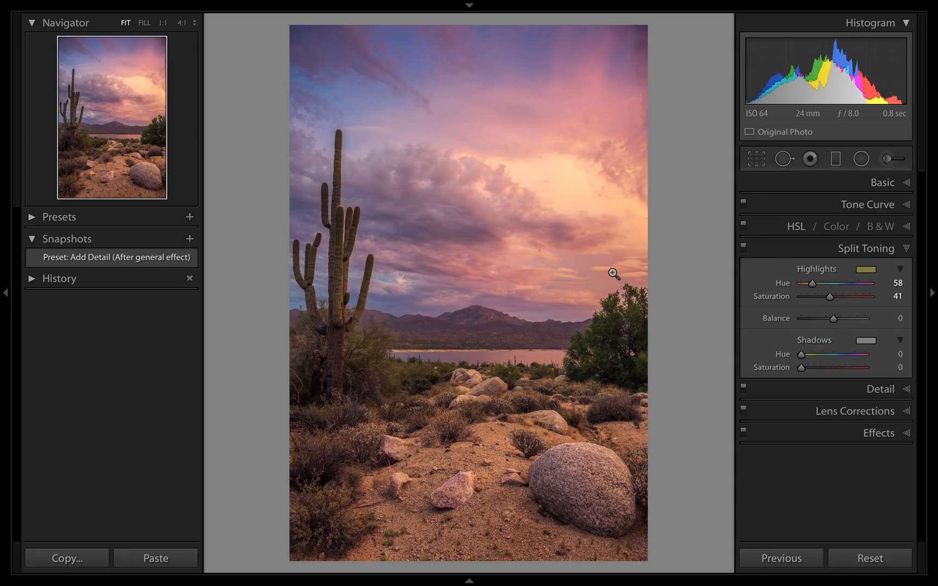
pyautogui.click(743, 248)
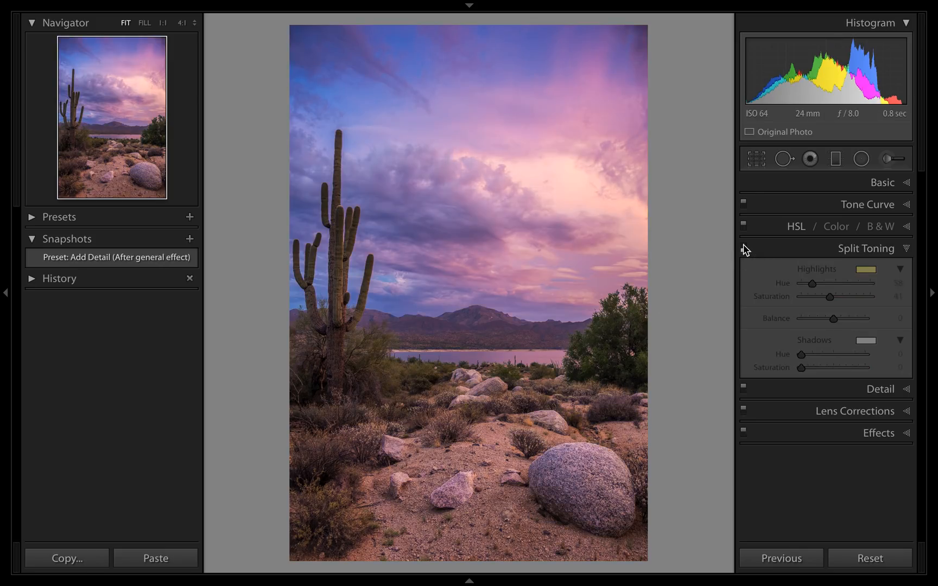
pyautogui.click(744, 248)
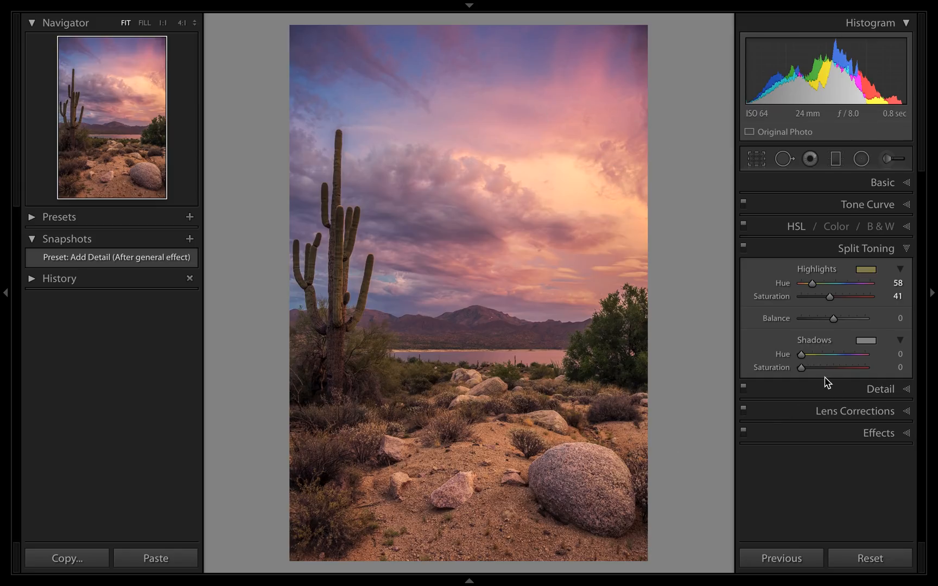
# Set the Split Toning shadows to hue 215 and saturation 39, and compare the photo with the effect off and on.
pyautogui.press('alt')
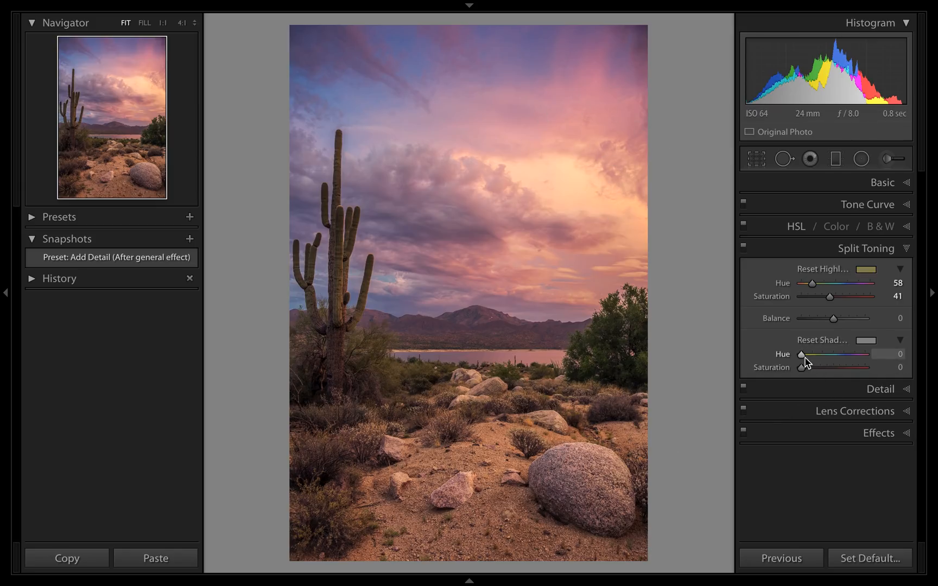
pyautogui.moveTo(803, 359); pyautogui.dragTo(837, 361)
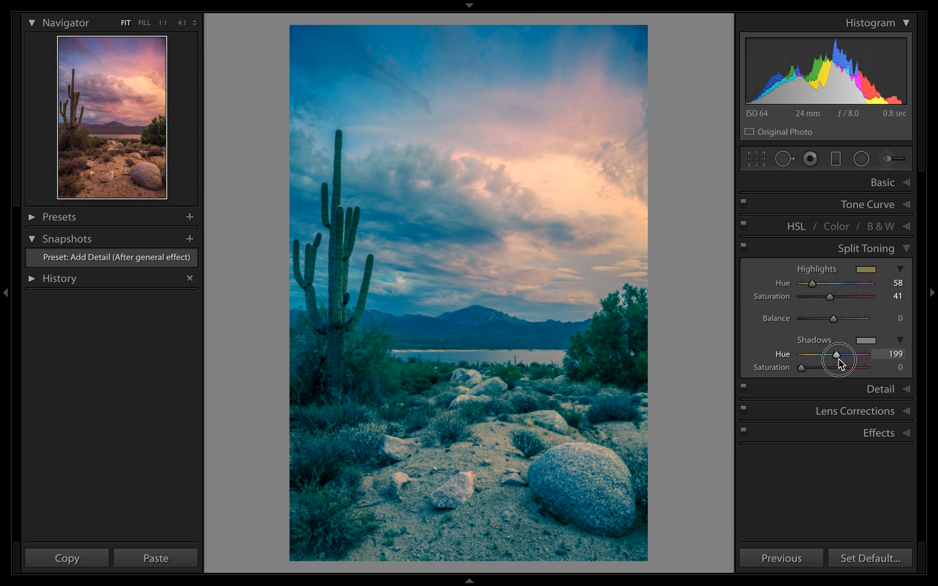
pyautogui.moveTo(841, 359)
pyautogui.mouseDown()
pyautogui.moveTo(806, 369)
pyautogui.moveTo(856, 367)
pyautogui.moveTo(818, 370)
pyautogui.moveTo(827, 369)
pyautogui.mouseUp()
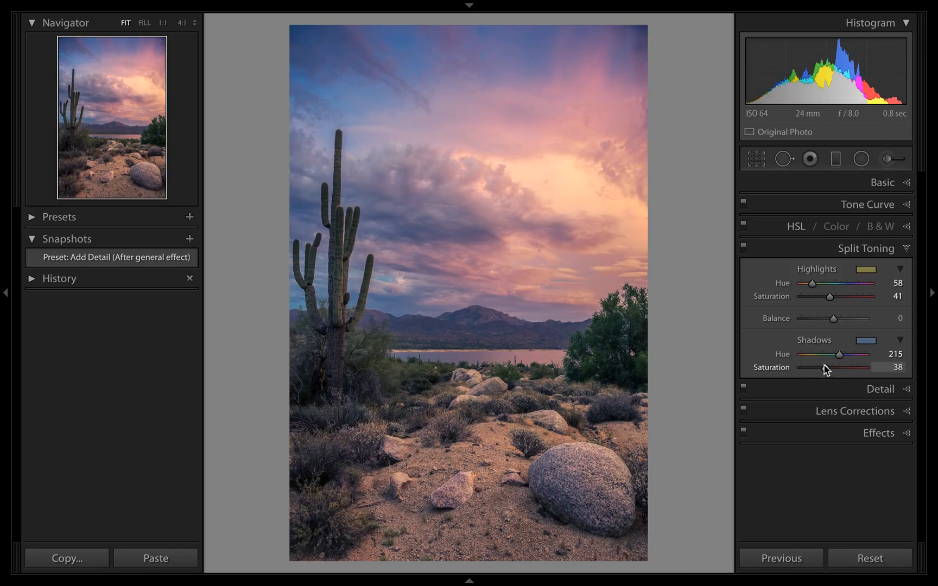
pyautogui.click(744, 249)
pyautogui.click(743, 248)
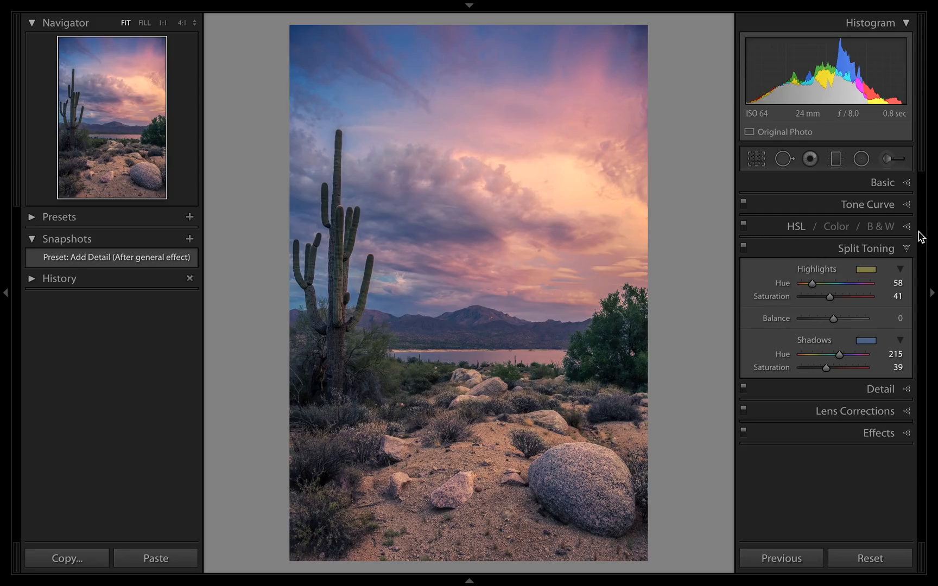
# Set the Split Toning balance to +55 and compare the photo with Split Toning off and on, leaving it on.
pyautogui.moveTo(834, 325)
pyautogui.mouseDown()
pyautogui.moveTo(816, 326)
pyautogui.moveTo(855, 322)
pyautogui.moveTo(803, 322)
pyautogui.moveTo(870, 325)
pyautogui.moveTo(819, 325)
pyautogui.moveTo(860, 321)
pyautogui.moveTo(851, 319)
pyautogui.mouseUp()
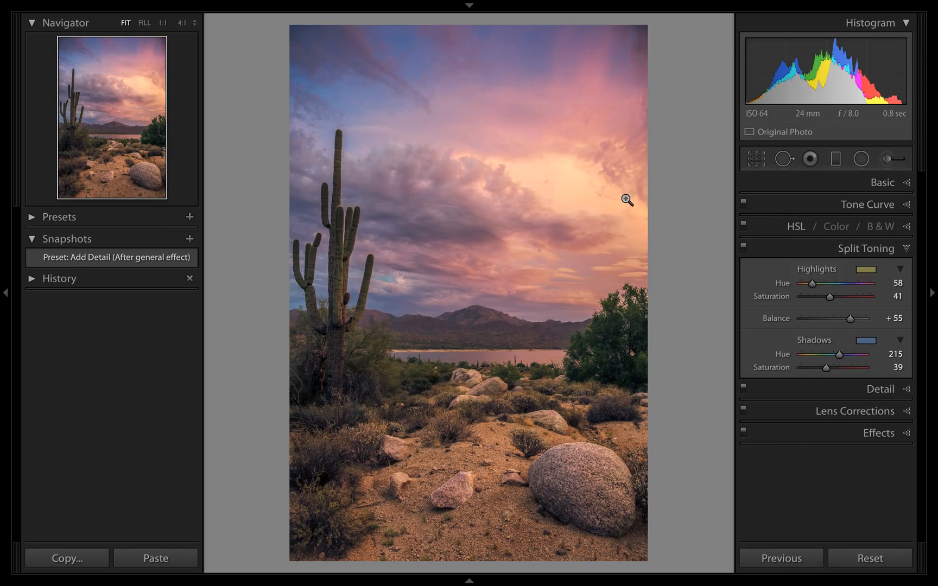
pyautogui.click(743, 248)
pyautogui.click(743, 248)
pyautogui.click(743, 247)
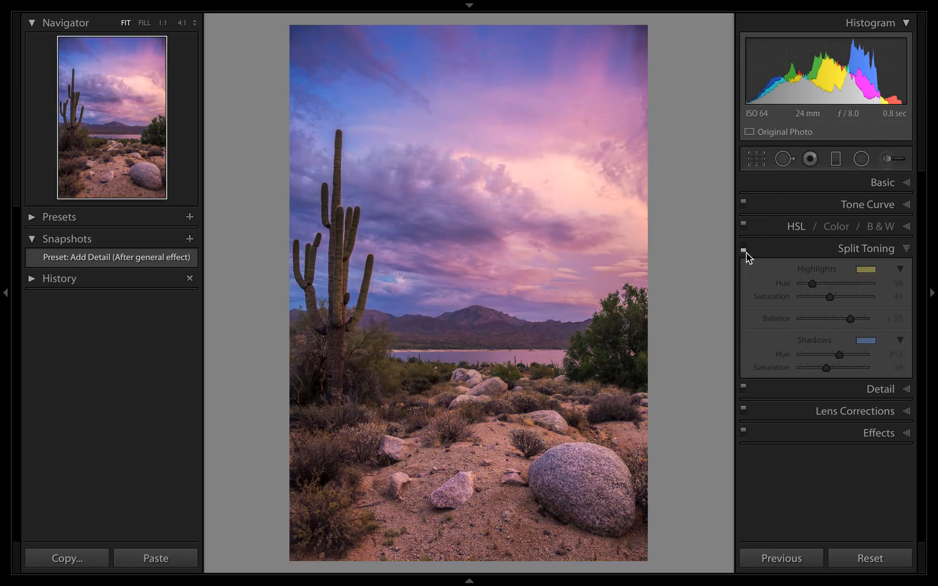
pyautogui.click(745, 249)
pyautogui.click(745, 249)
pyautogui.click(745, 250)
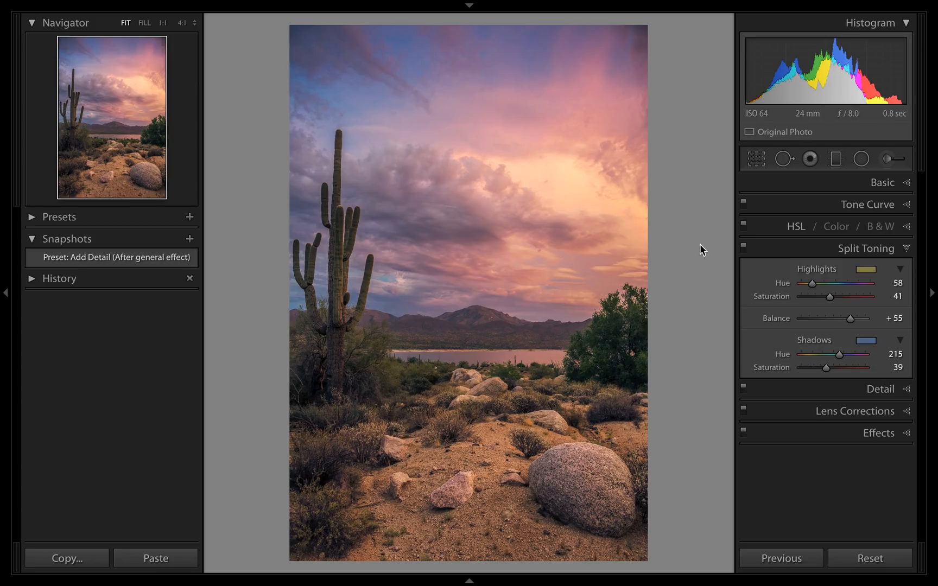
pyautogui.click(744, 248)
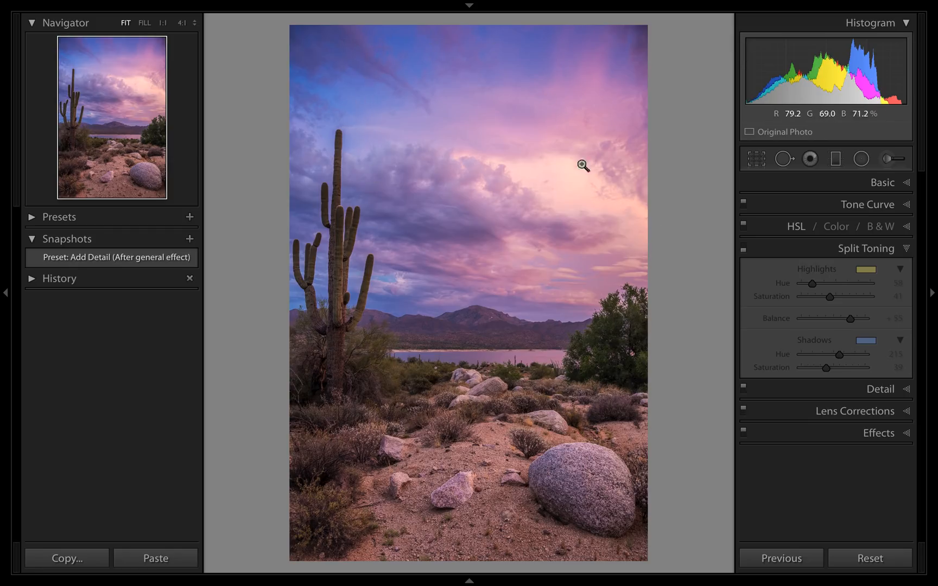
pyautogui.click(743, 250)
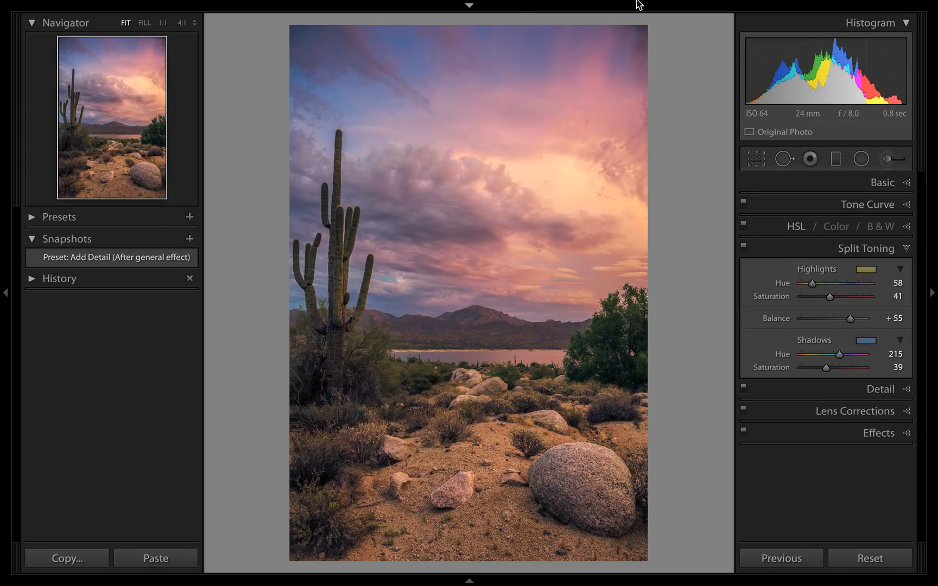
pyautogui.moveTo(611, 4)
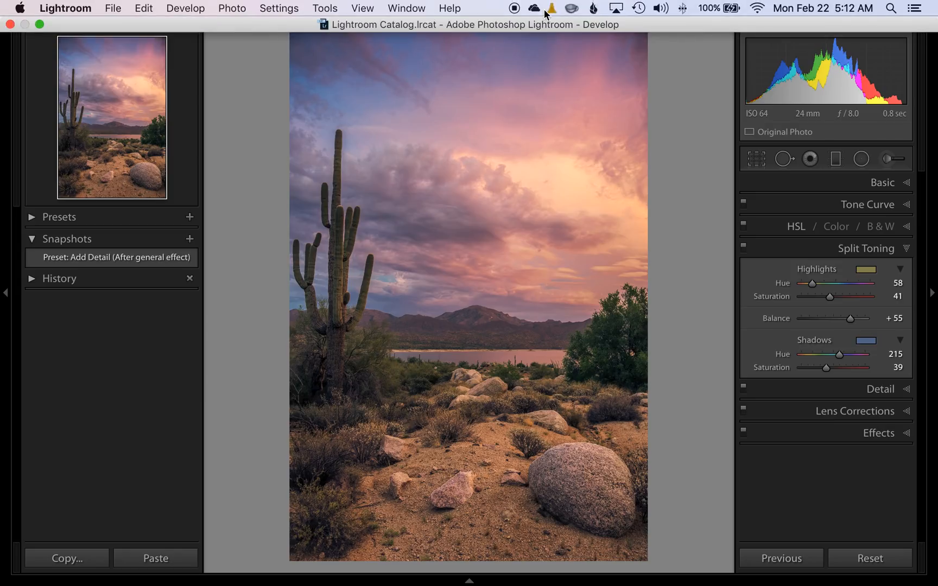